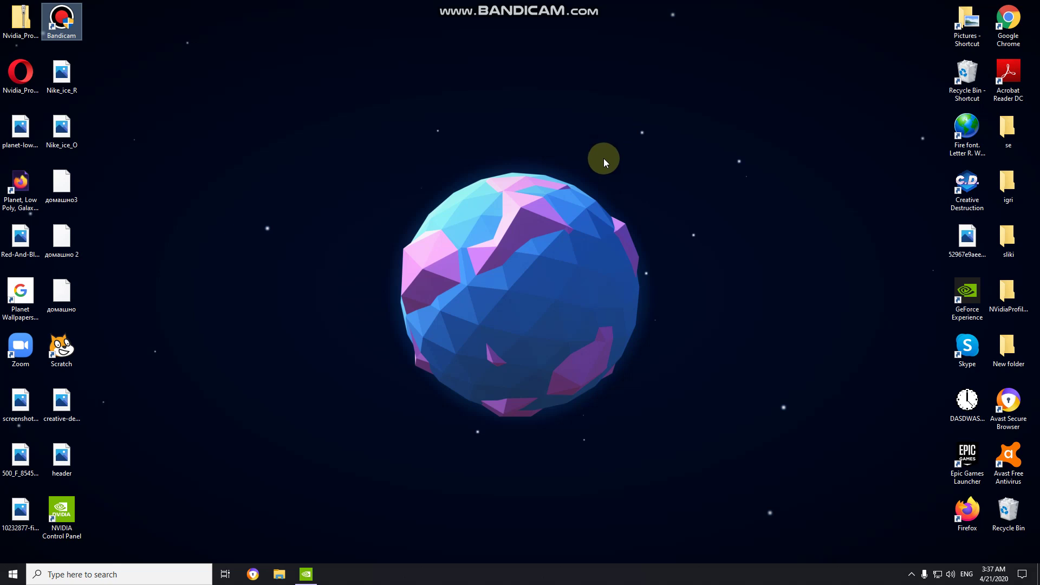
Open the NVIDIA Control Panel from the desktop
{"action": "right_click", "coordinate": [460, 89]}
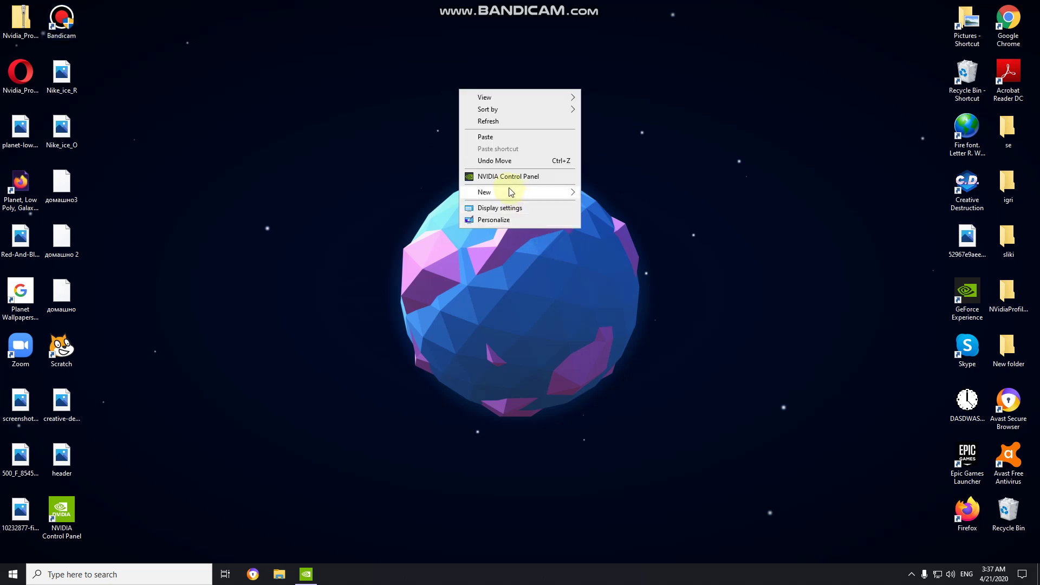
{"action": "left_click", "coordinate": [507, 180]}
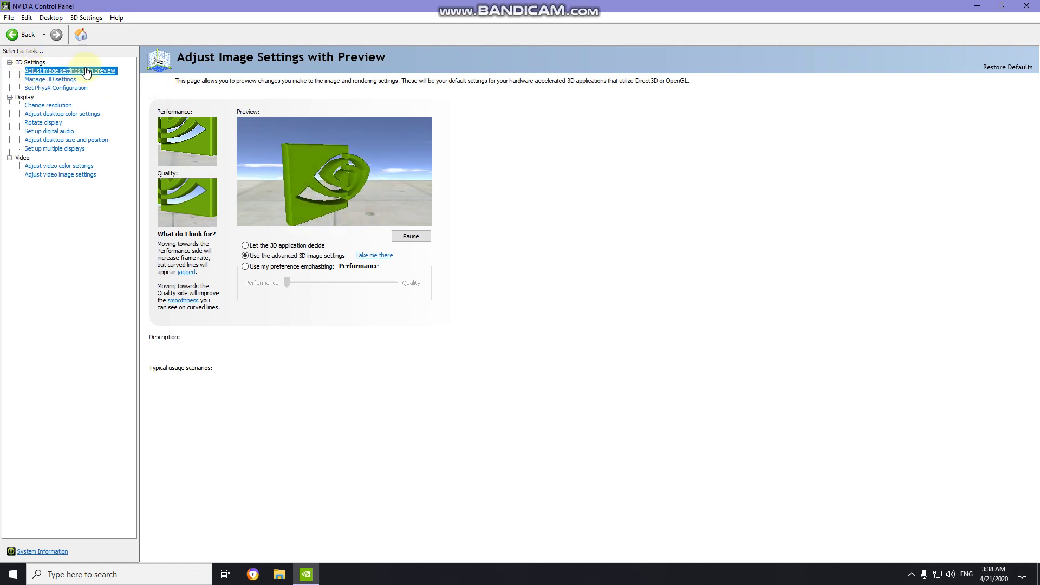
In the image settings with preview, move the preference emphasis to Performance and select the advanced 3D image settings option
{"action": "mouse_move", "coordinate": [298, 271]}
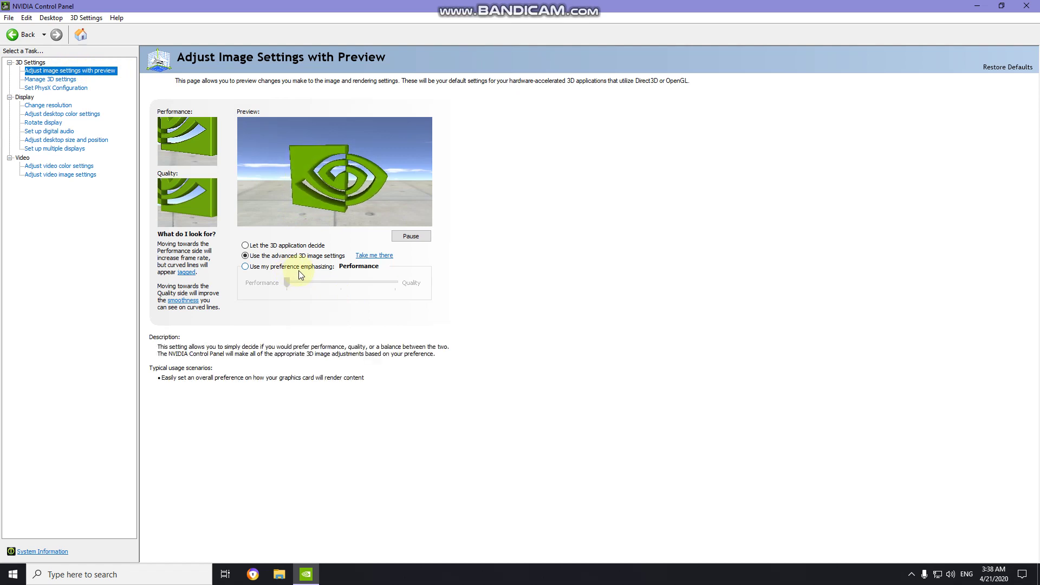
{"action": "left_click", "coordinate": [247, 266]}
{"action": "left_click", "coordinate": [308, 282]}
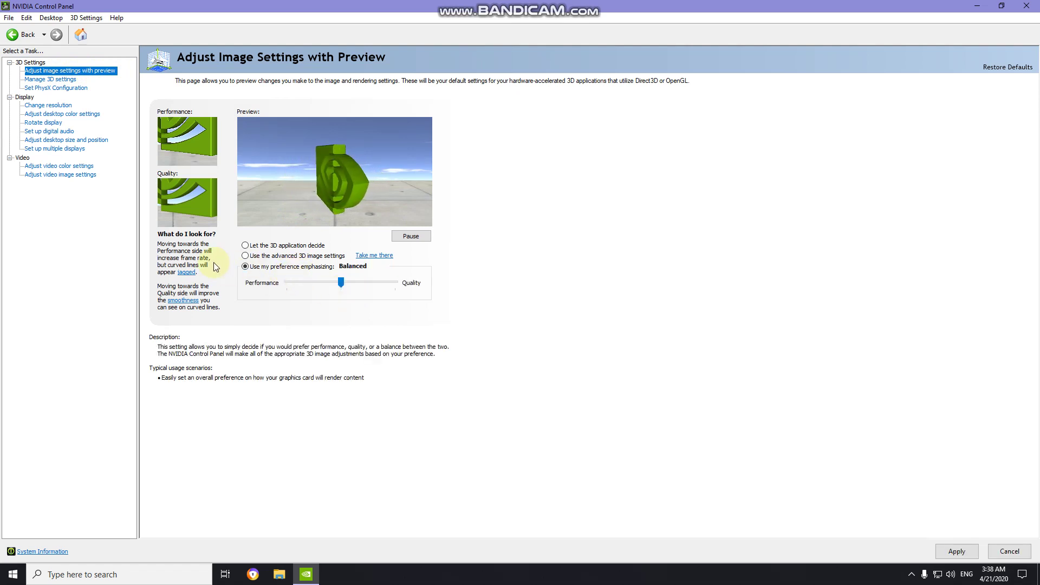
{"action": "left_click", "coordinate": [246, 255]}
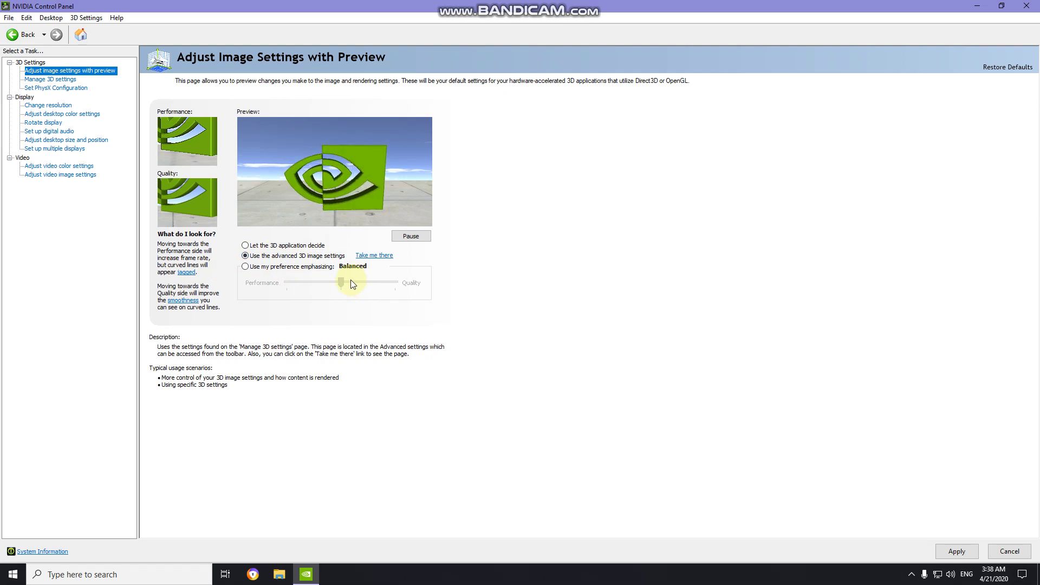
{"action": "left_click", "coordinate": [246, 268]}
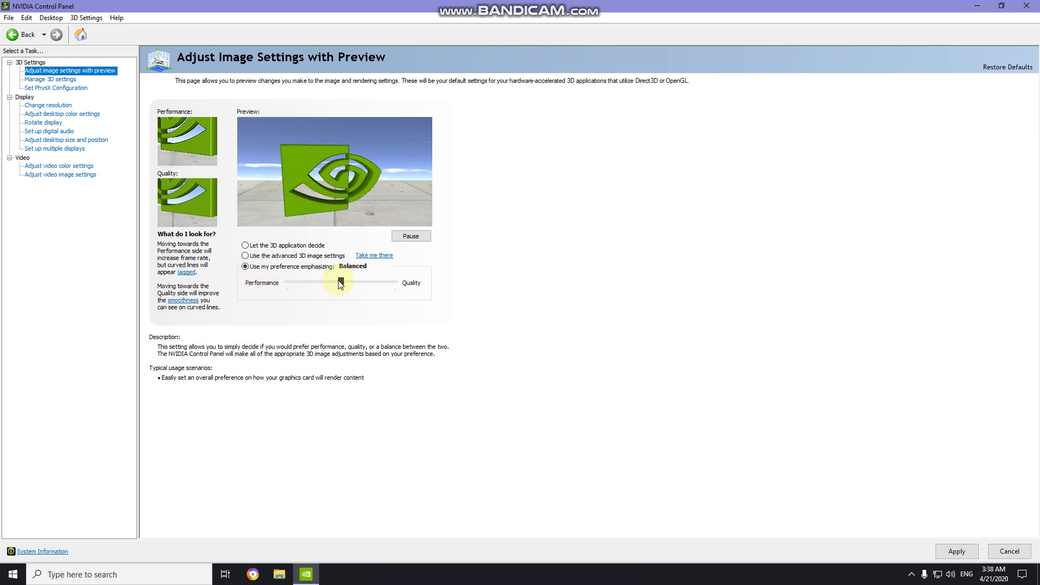
{"action": "left_click_drag", "start_coordinate": [341, 282], "coordinate": [281, 285]}
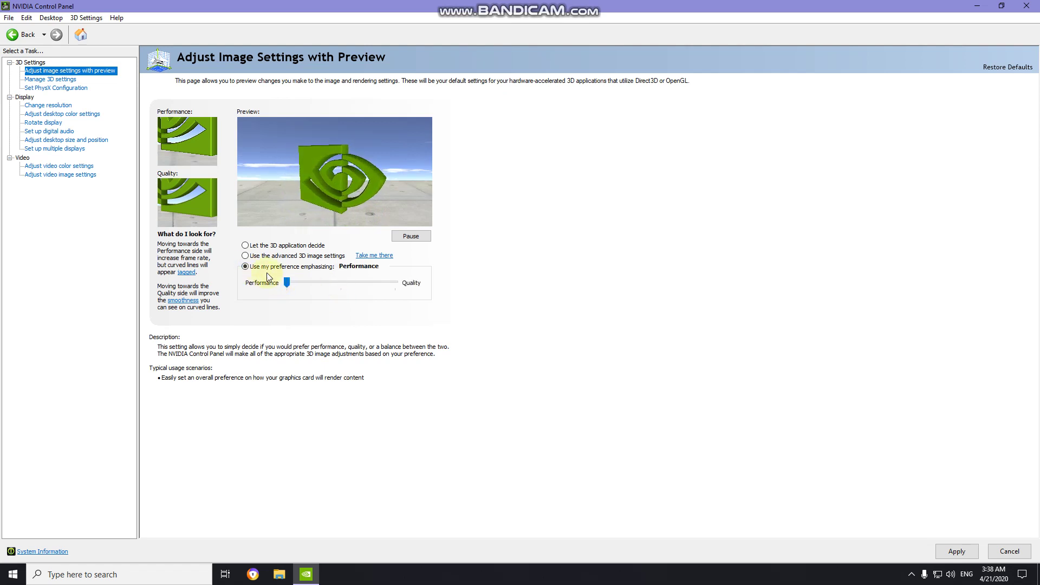
{"action": "left_click", "coordinate": [246, 257]}
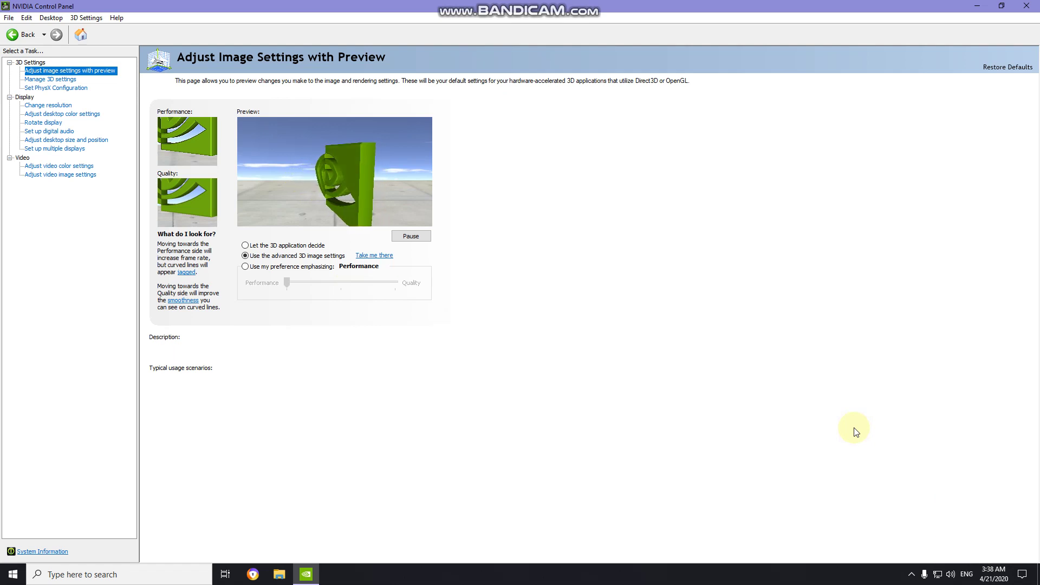
In the global 3D settings, set Image Sharpening to Off with GPU Scaling enabled
{"action": "left_click", "coordinate": [67, 80]}
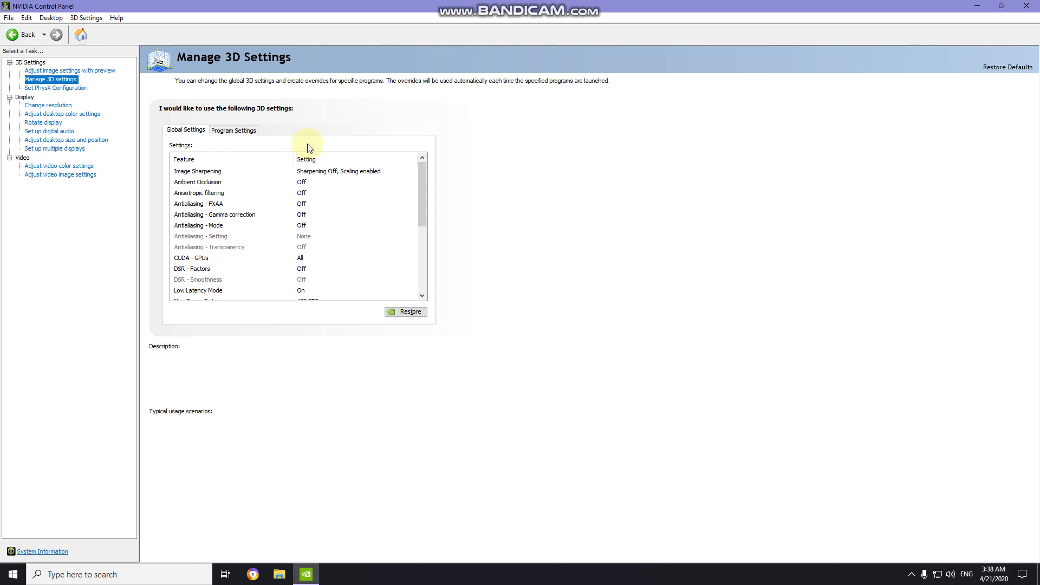
{"action": "left_click", "coordinate": [321, 172]}
{"action": "left_click", "coordinate": [320, 172]}
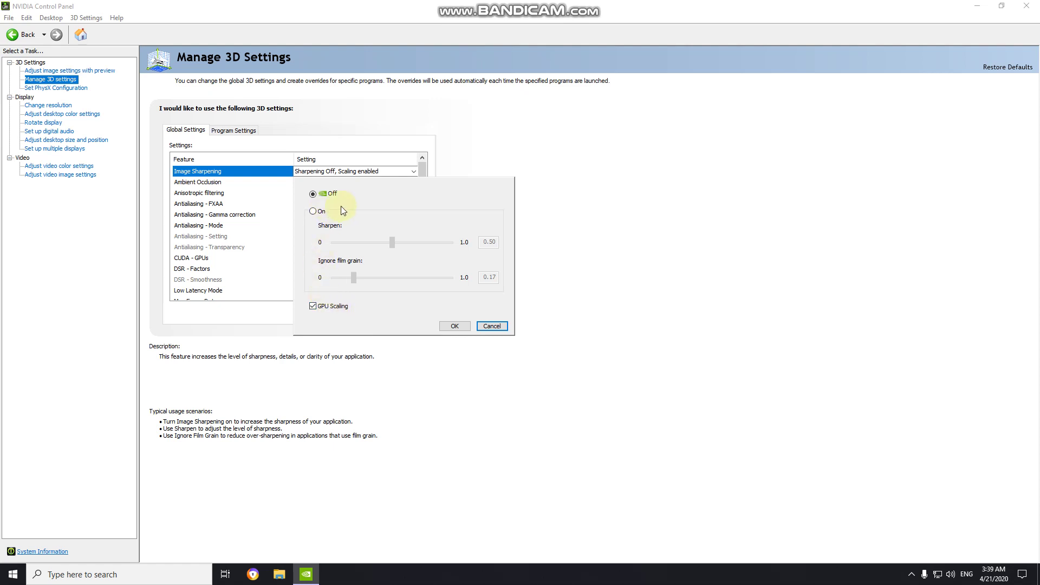
{"action": "left_click", "coordinate": [314, 212]}
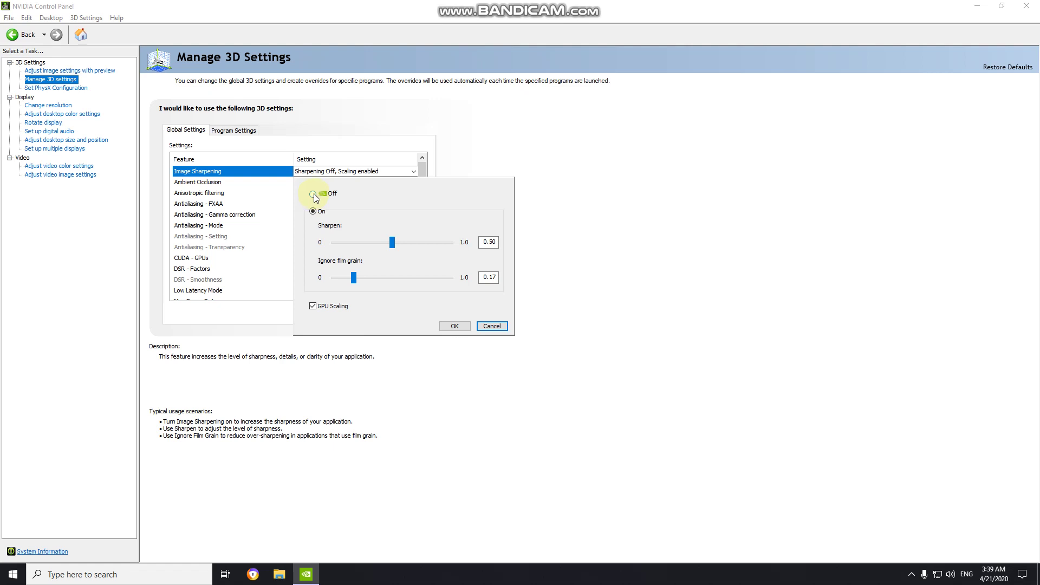
{"action": "left_click", "coordinate": [313, 194]}
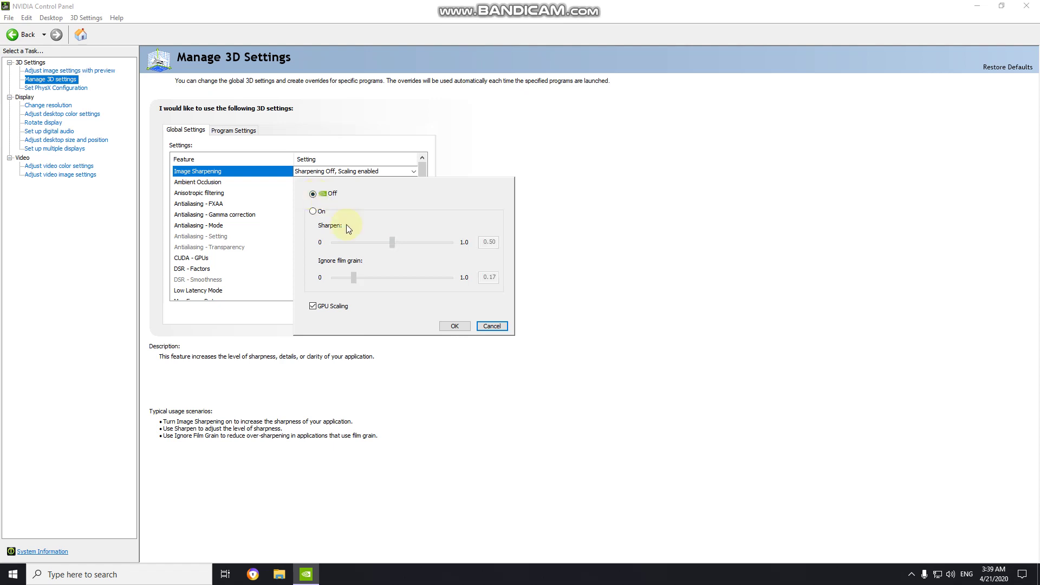
{"action": "left_click", "coordinate": [452, 326]}
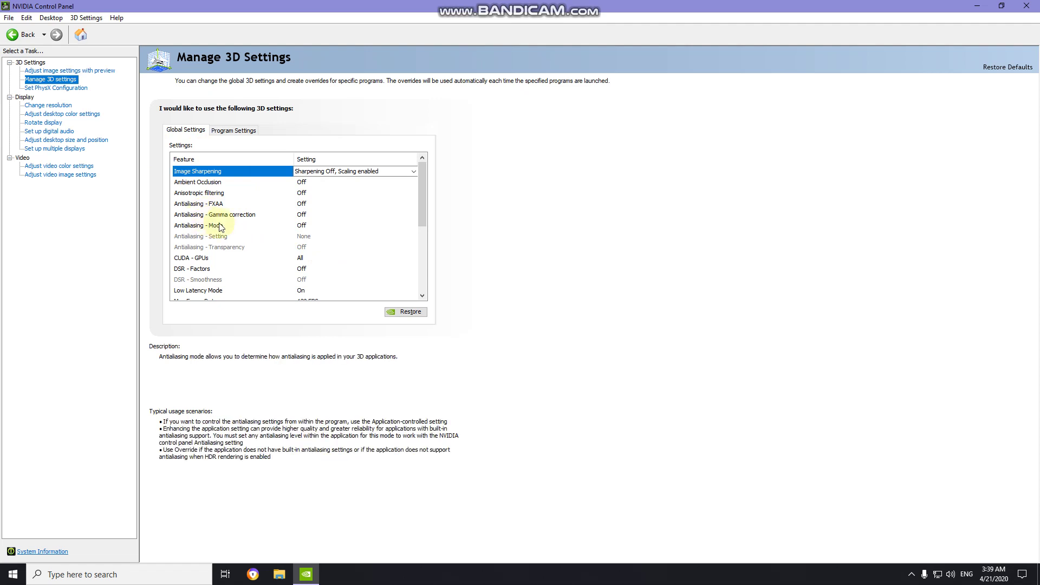
Set Low Latency Mode to On in the global 3D settings
{"action": "left_click", "coordinate": [303, 217]}
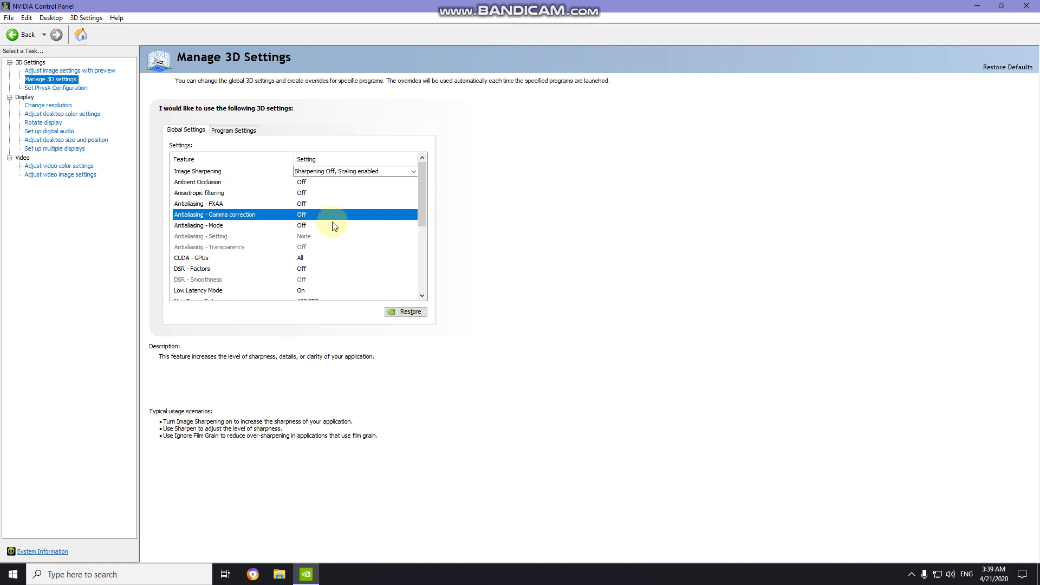
{"action": "scroll", "coordinate": [319, 265], "scroll_direction": "down", "scroll_amount": 1}
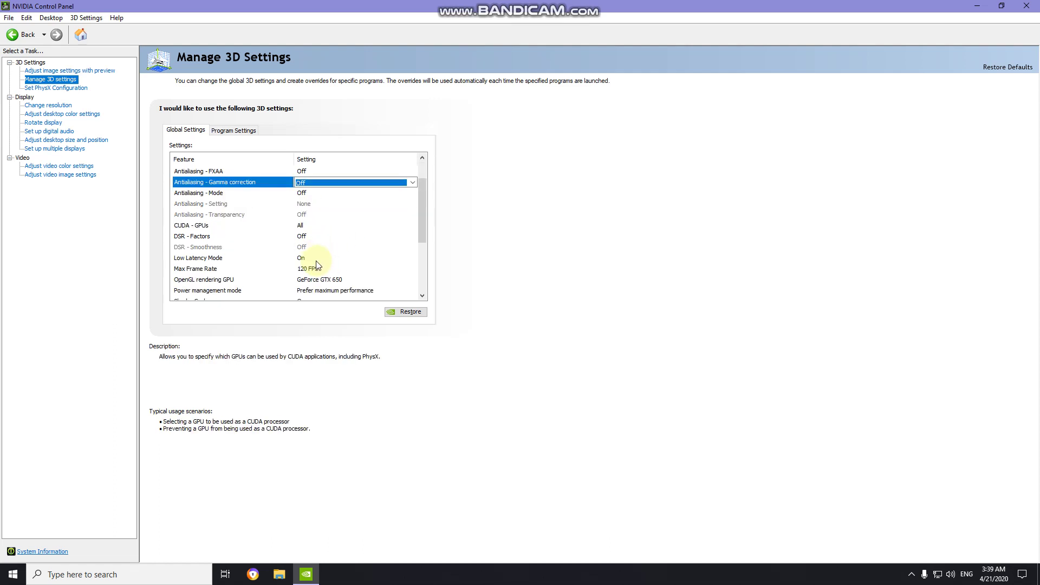
{"action": "scroll", "coordinate": [318, 265], "scroll_direction": "down", "scroll_amount": 1}
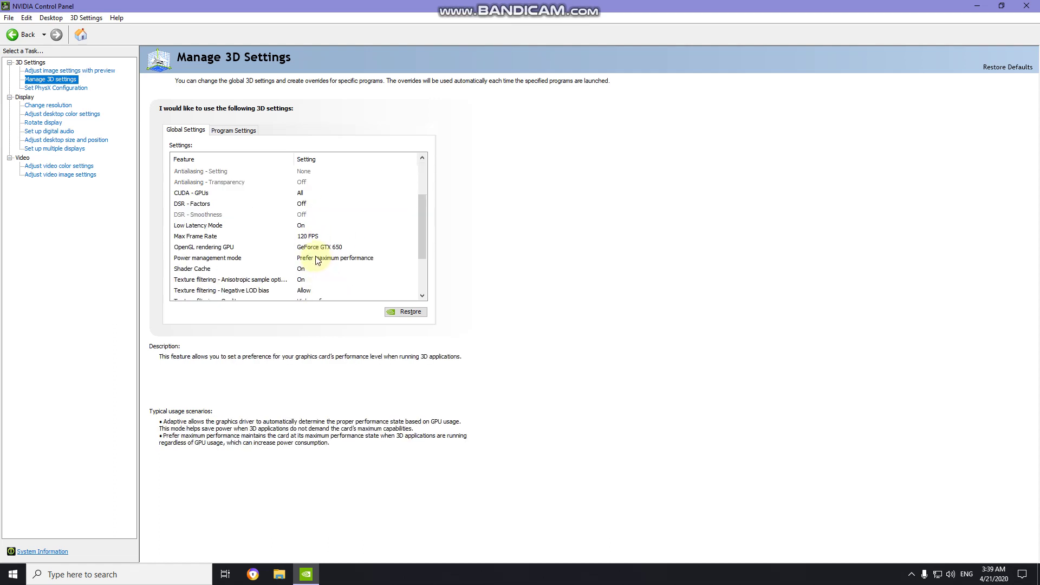
{"action": "scroll", "coordinate": [316, 260], "scroll_direction": "up", "scroll_amount": 1}
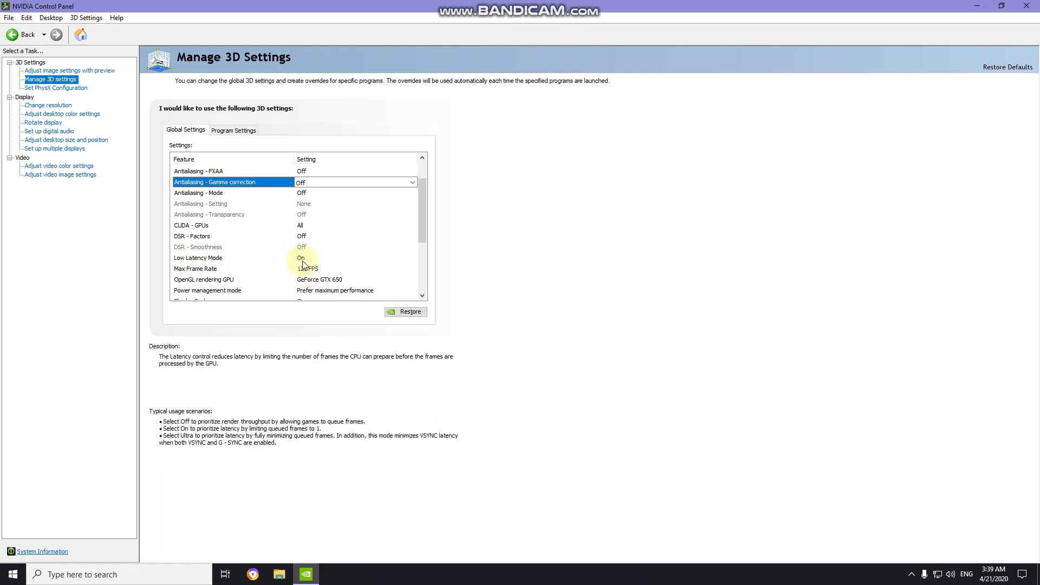
{"action": "left_click", "coordinate": [302, 259]}
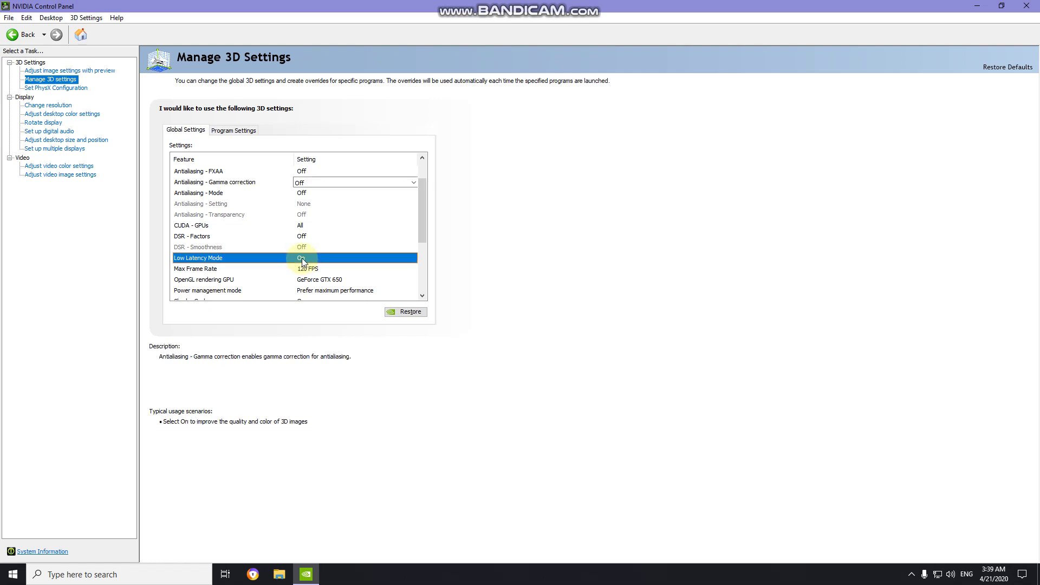
{"action": "left_click", "coordinate": [320, 260]}
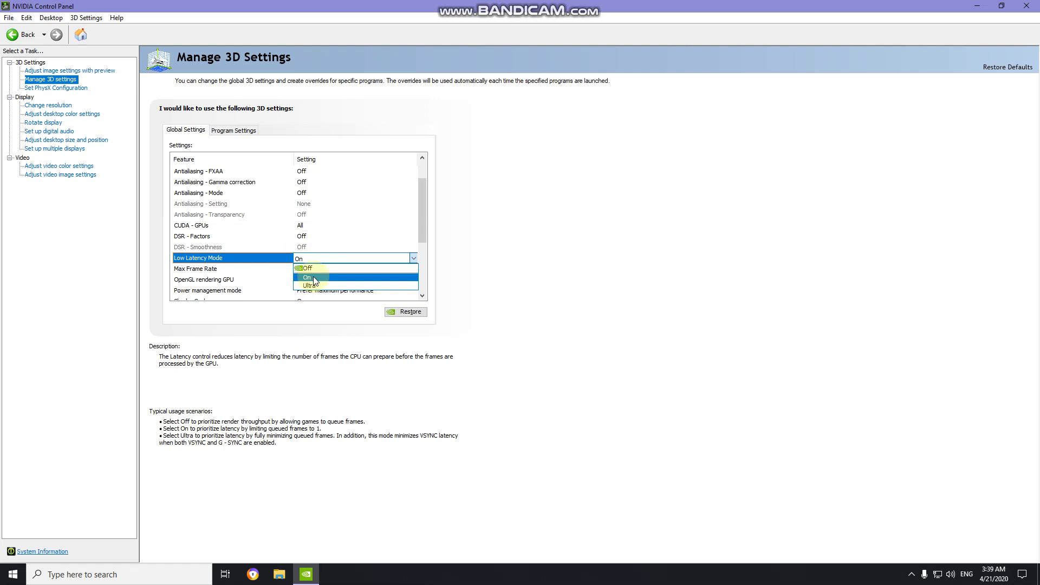
{"action": "left_click", "coordinate": [314, 278]}
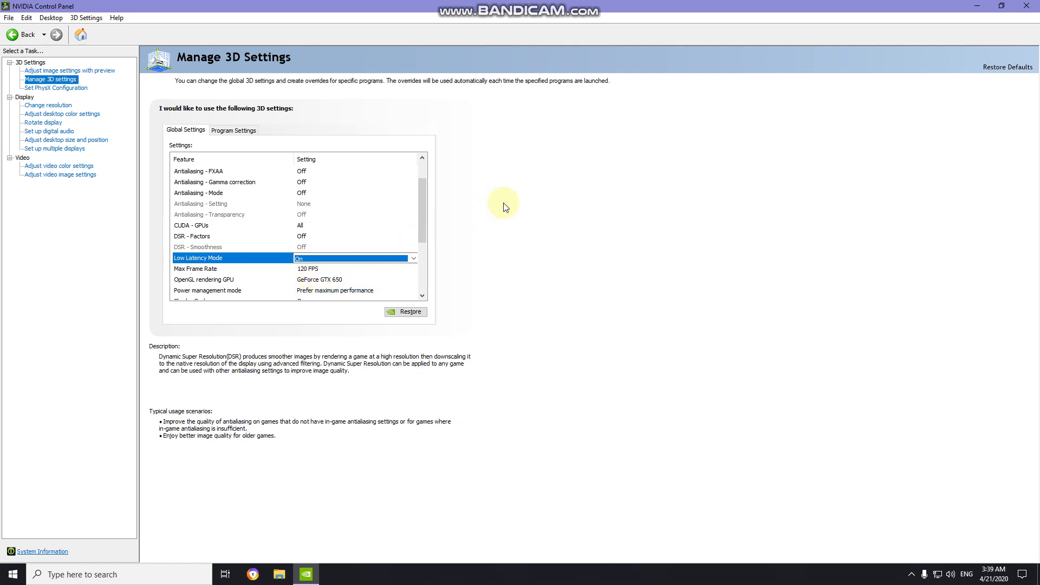
Set Max Frame Rate to On with a limit of 120 FPS
{"action": "left_click", "coordinate": [309, 271]}
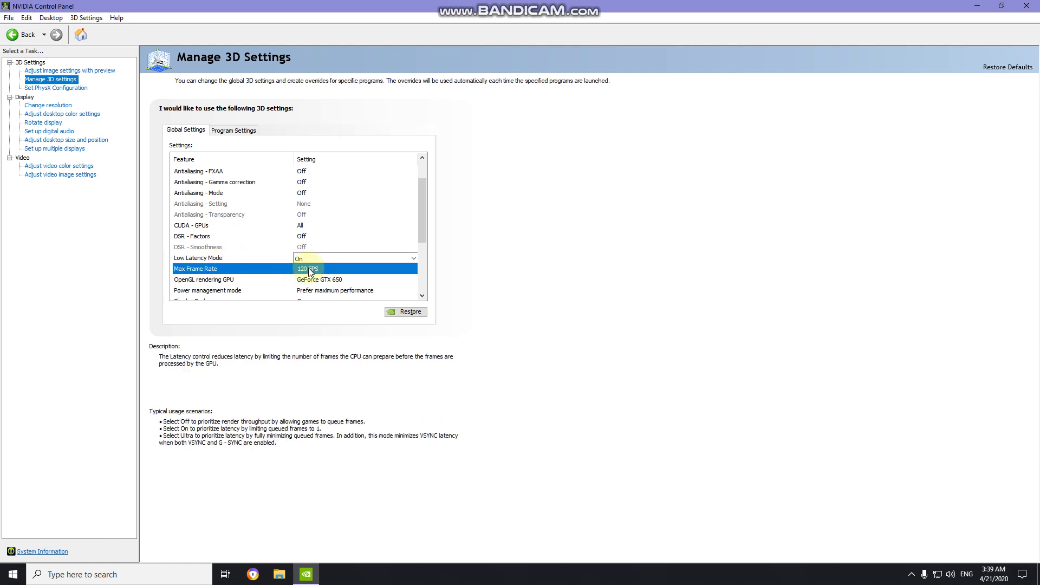
{"action": "left_click", "coordinate": [311, 271]}
{"action": "left_click", "coordinate": [409, 269]}
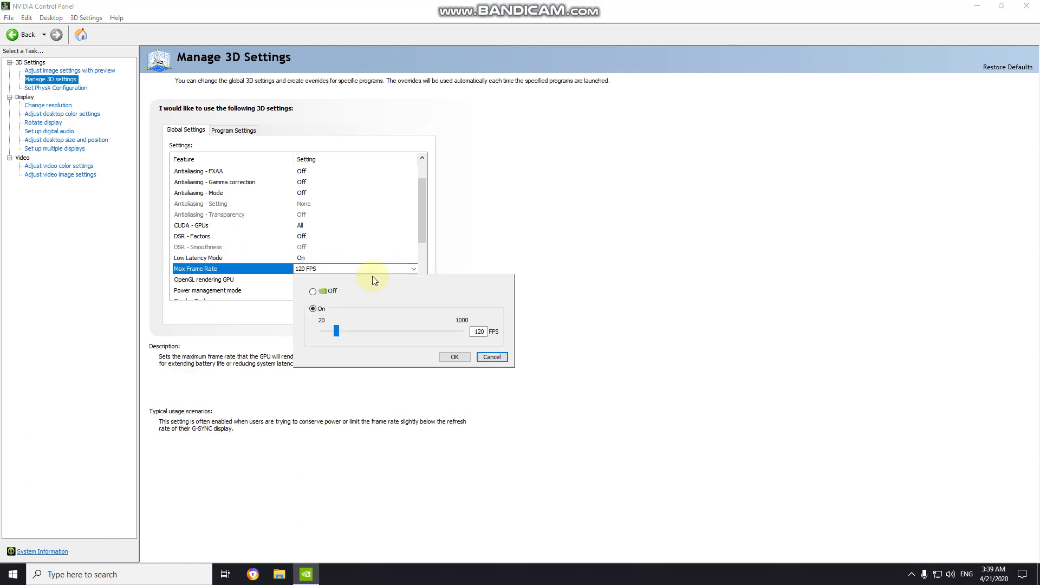
{"action": "left_click", "coordinate": [459, 361]}
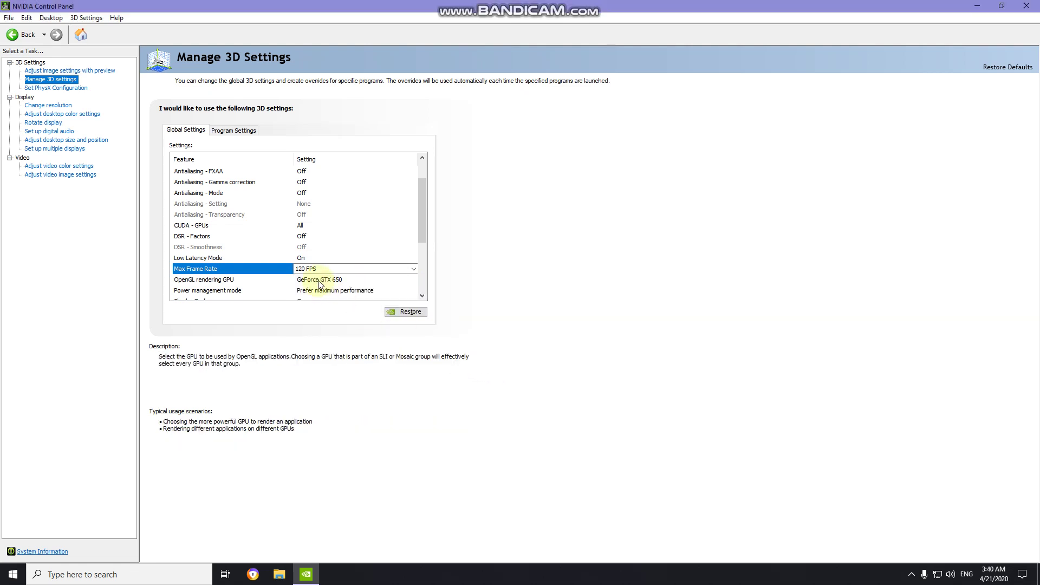
Select GeForce GTX 650 as the OpenGL rendering GPU
{"action": "scroll", "coordinate": [325, 285], "scroll_direction": "down", "scroll_amount": 1}
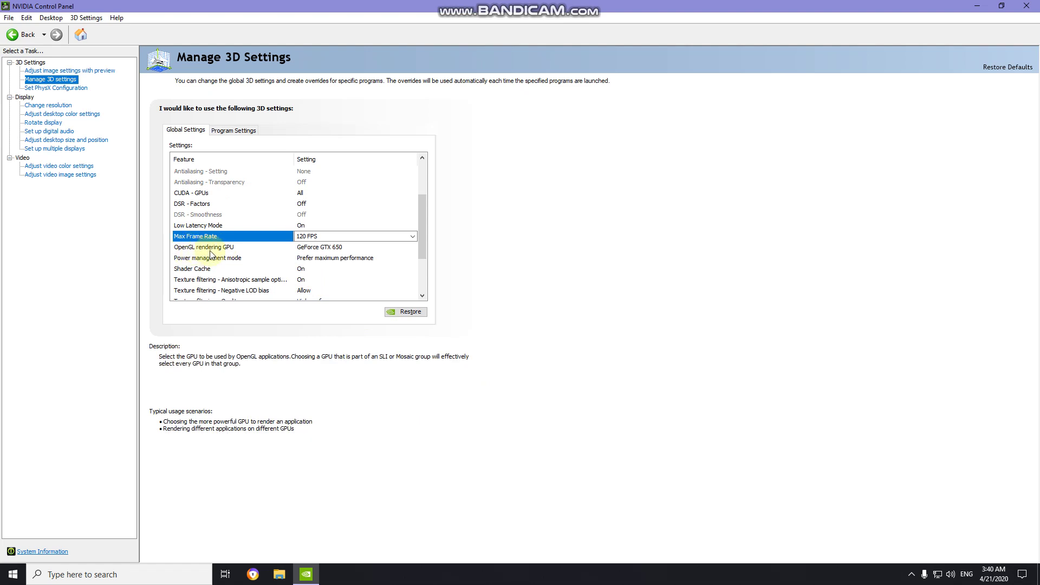
{"action": "left_click", "coordinate": [335, 249]}
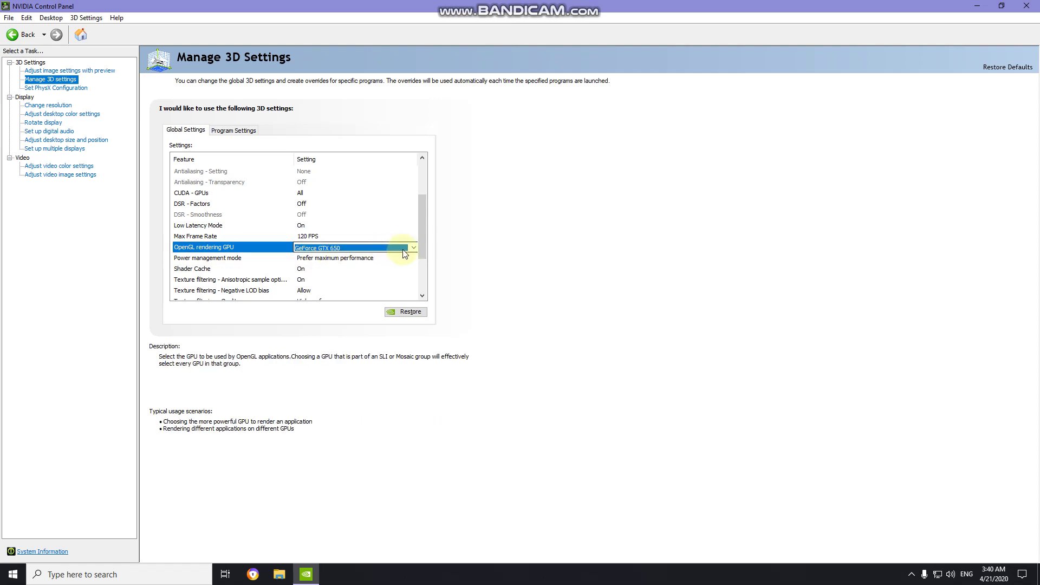
{"action": "left_click", "coordinate": [414, 248]}
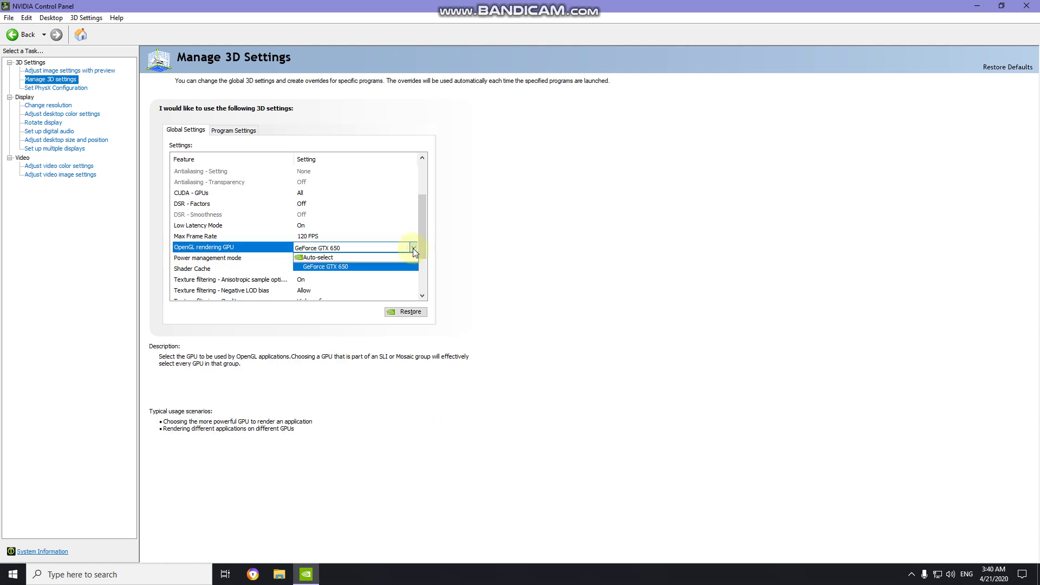
{"action": "left_click", "coordinate": [329, 267]}
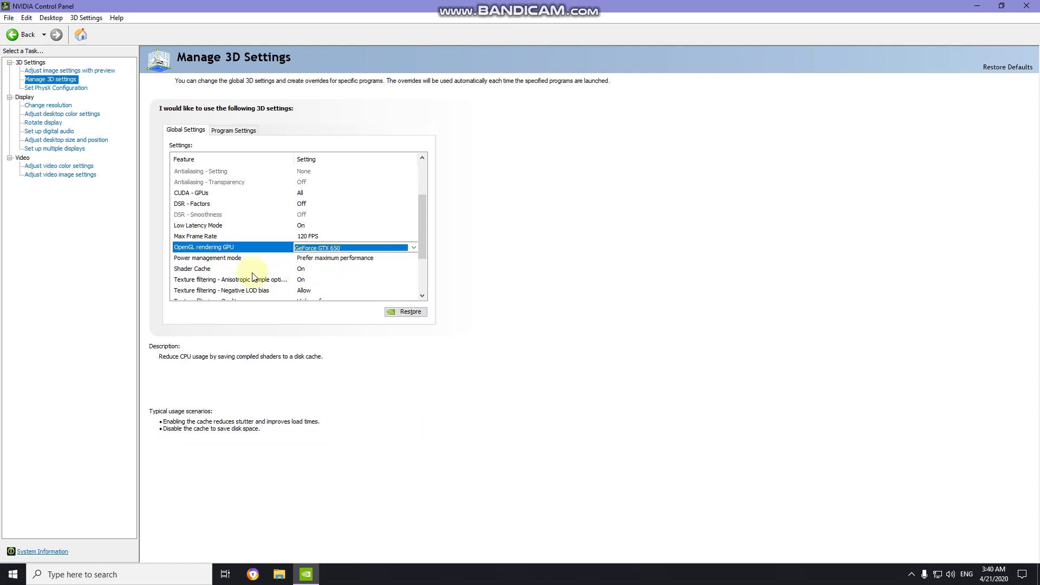
Set the power management mode to Prefer maximum performance
{"action": "left_click", "coordinate": [348, 264]}
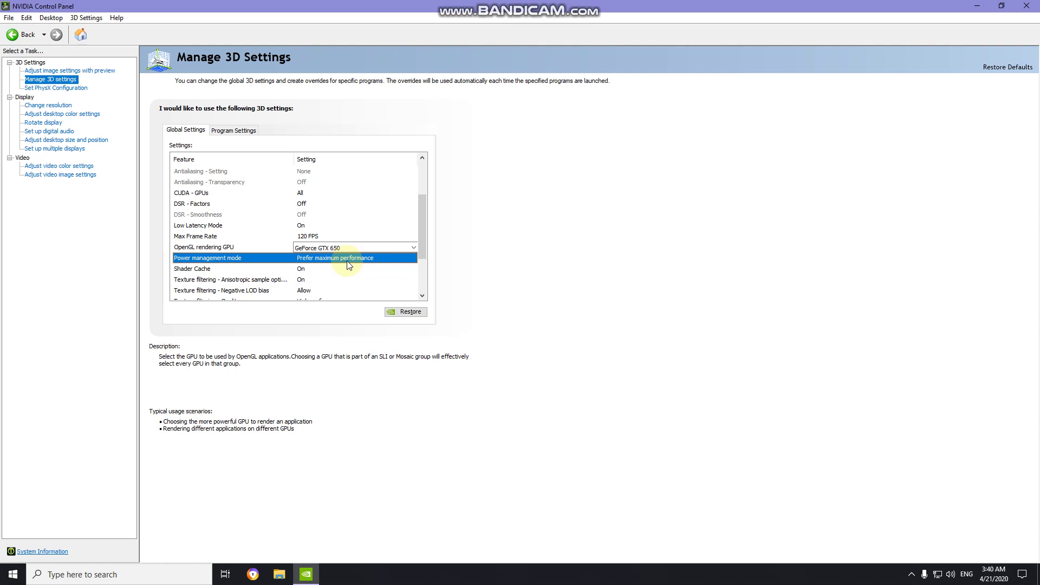
{"action": "left_click", "coordinate": [386, 261]}
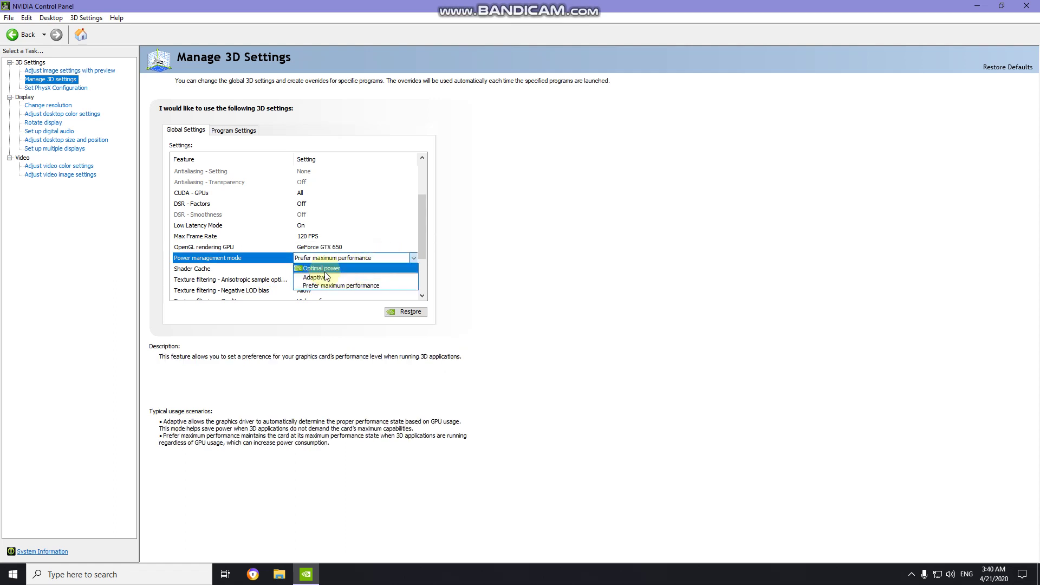
{"action": "left_click", "coordinate": [313, 284]}
Set the Texture filtering - Quality option to High performance in the global 3D settings
{"action": "scroll", "coordinate": [312, 283], "scroll_direction": "down", "scroll_amount": 2}
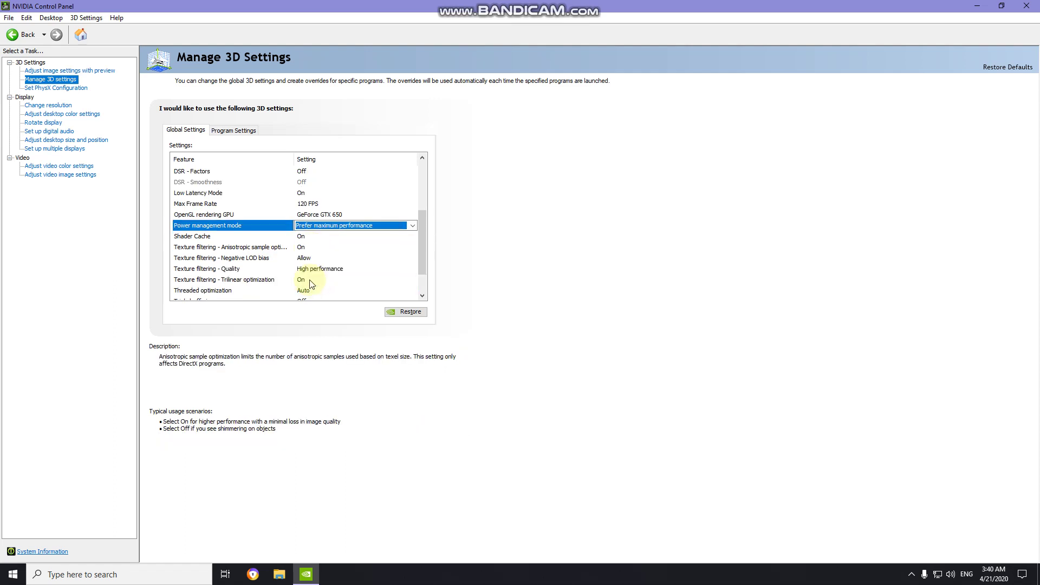
{"action": "scroll", "coordinate": [313, 285], "scroll_direction": "down", "scroll_amount": 1}
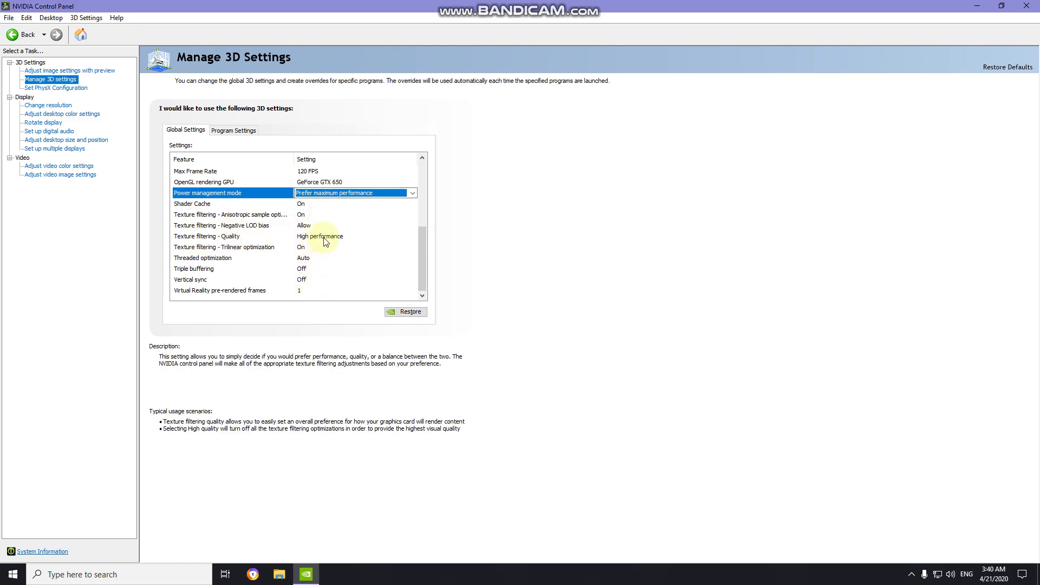
{"action": "left_click", "coordinate": [368, 239]}
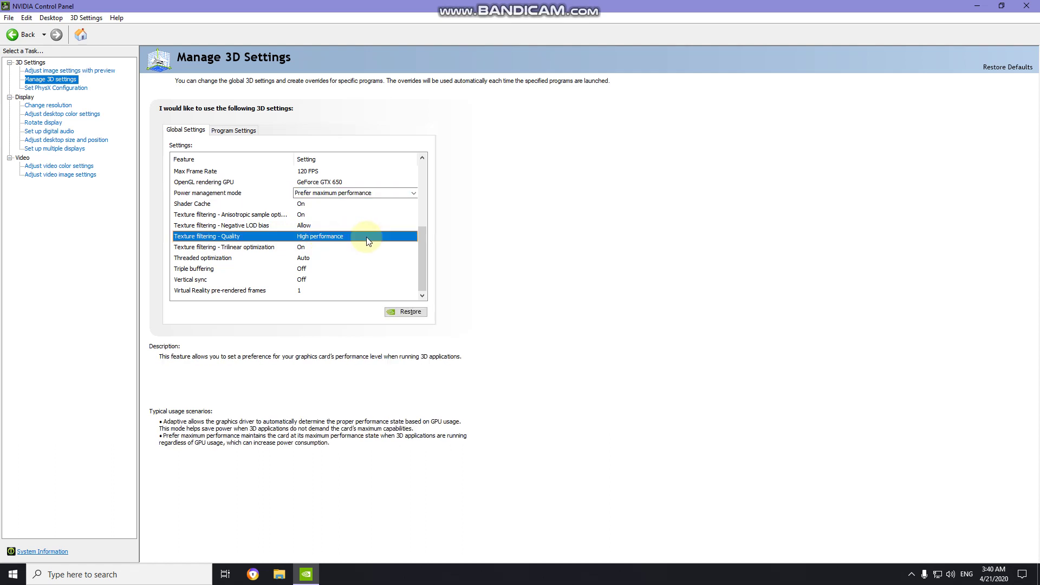
{"action": "left_click", "coordinate": [413, 239]}
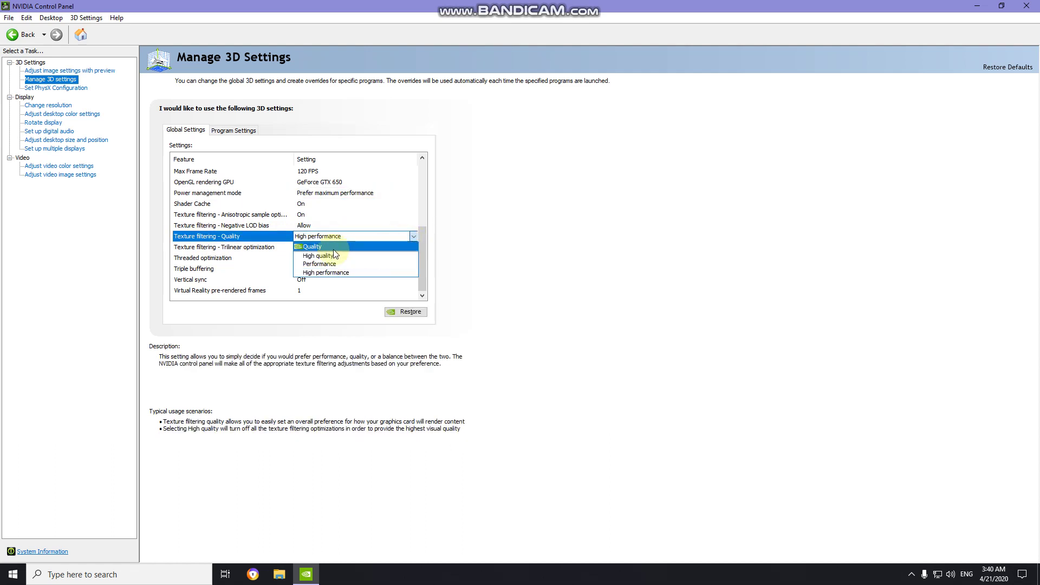
{"action": "left_click", "coordinate": [326, 273]}
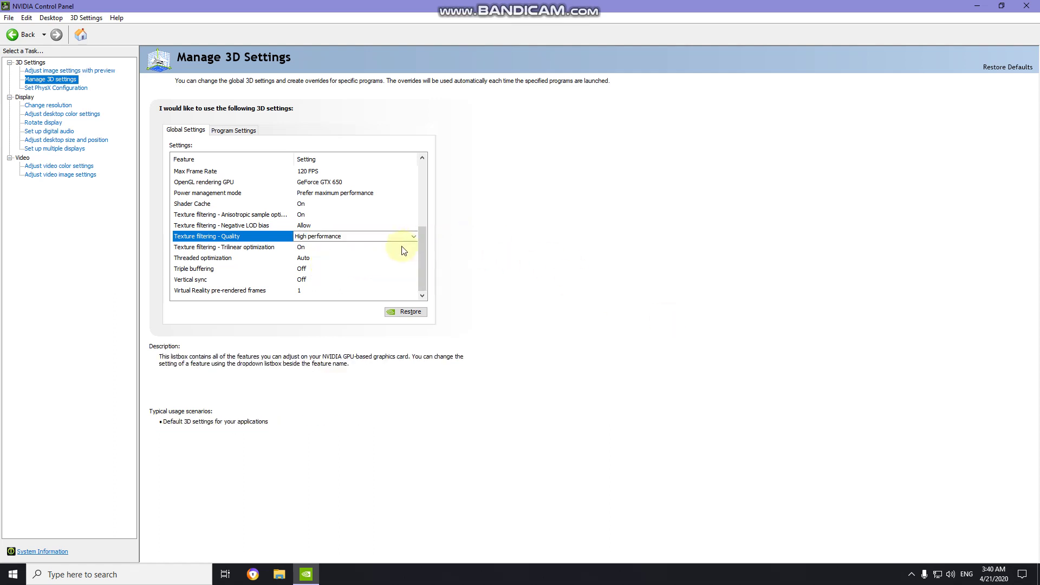
{"action": "scroll", "coordinate": [375, 243], "scroll_direction": "up", "scroll_amount": 4}
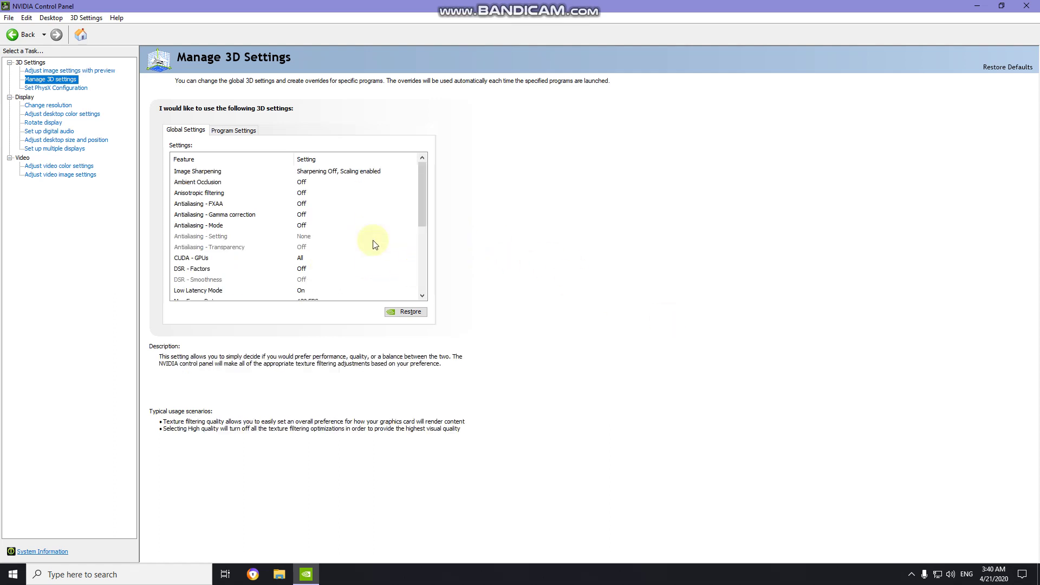
Choose High performance for Texture filtering - Quality and apply the changed global 3D settings
{"action": "scroll", "coordinate": [373, 242], "scroll_direction": "down", "scroll_amount": 5}
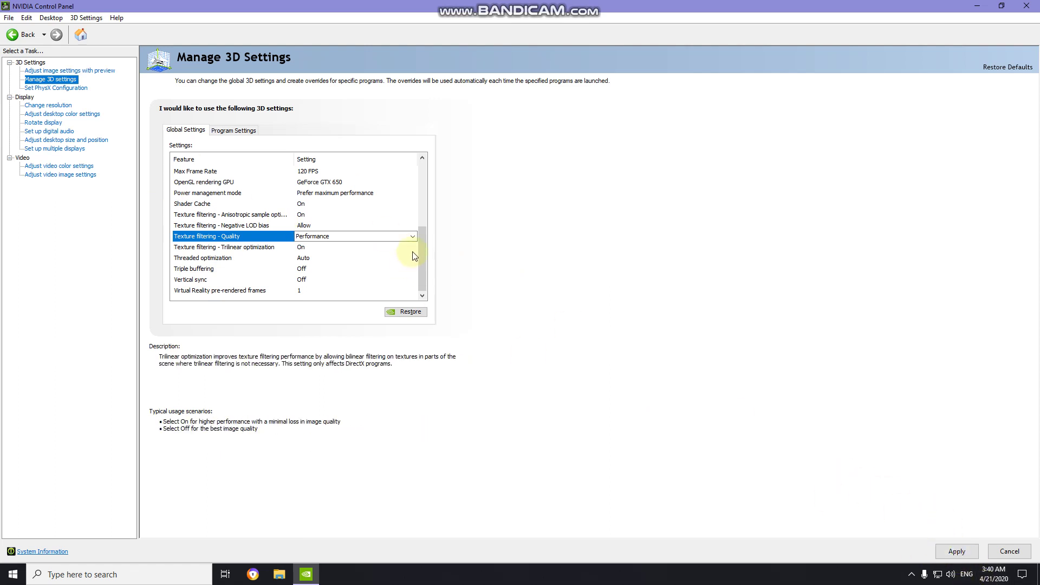
{"action": "left_click", "coordinate": [414, 236]}
{"action": "left_click", "coordinate": [361, 277]}
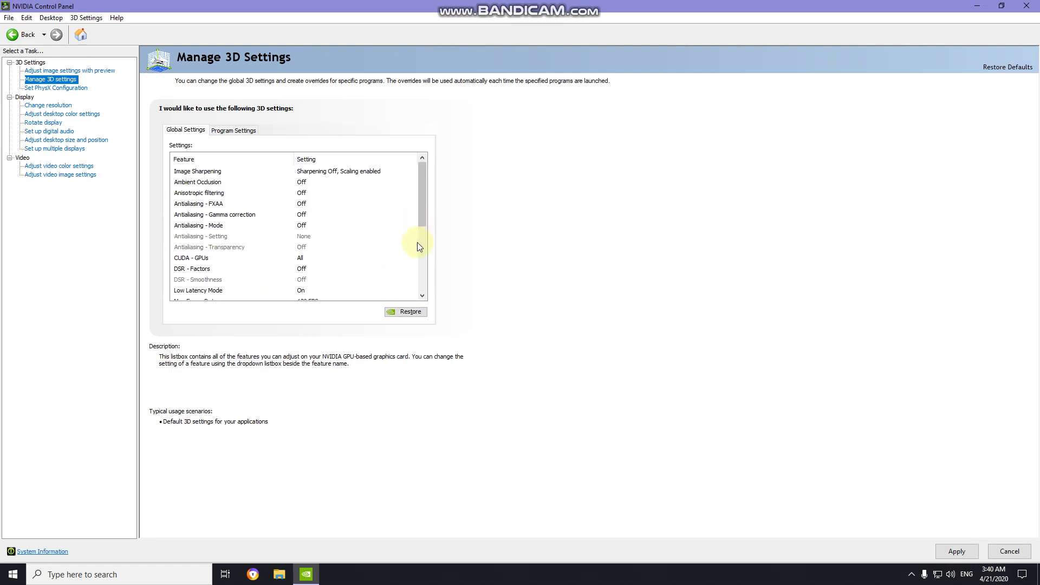
{"action": "left_click", "coordinate": [957, 552]}
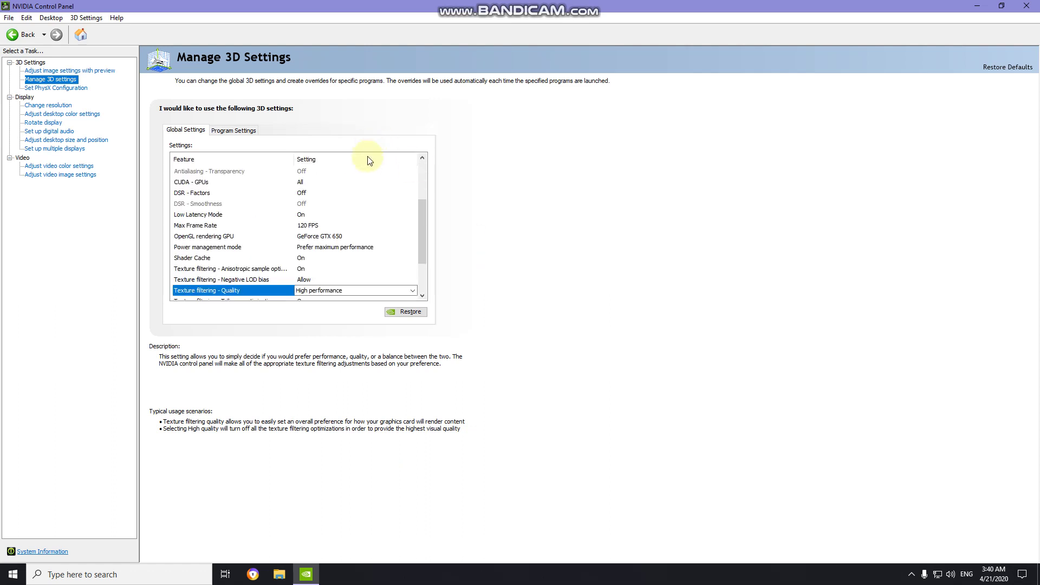
Select GeForce GTX 650 as the processor in the PhysX configuration
{"action": "left_click", "coordinate": [49, 88]}
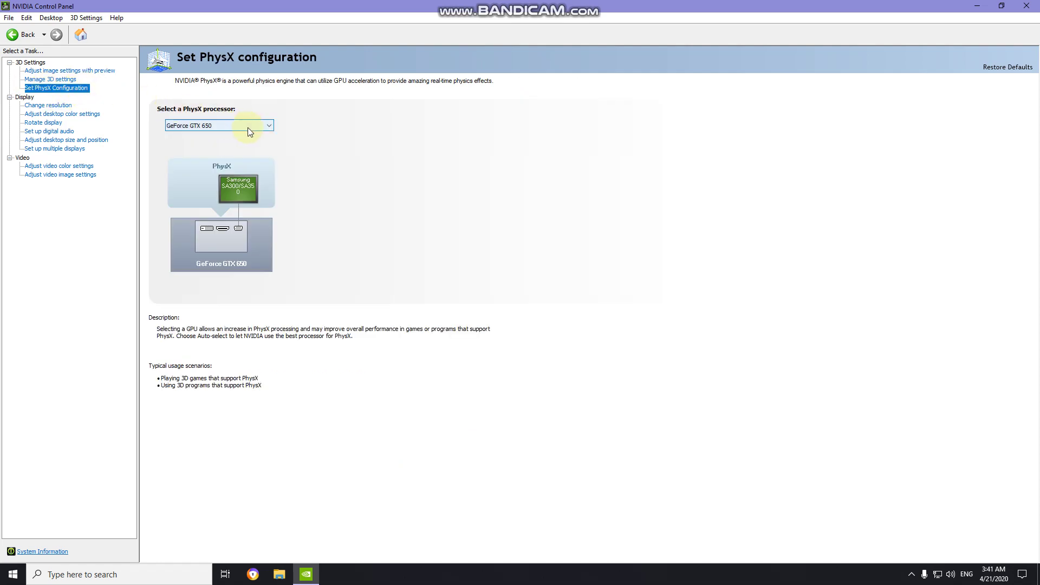
{"action": "left_click", "coordinate": [268, 126]}
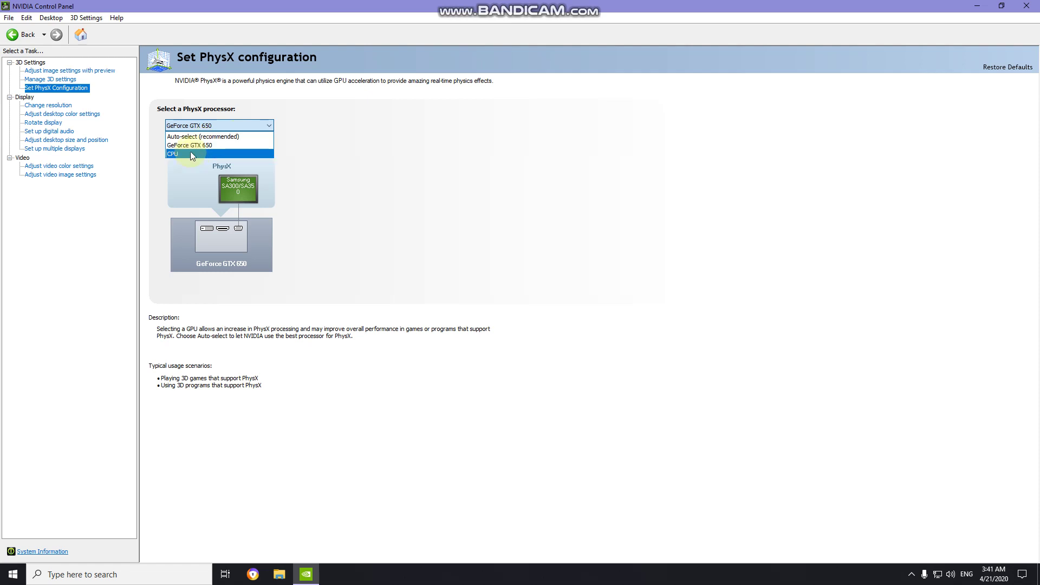
{"action": "left_click", "coordinate": [218, 145]}
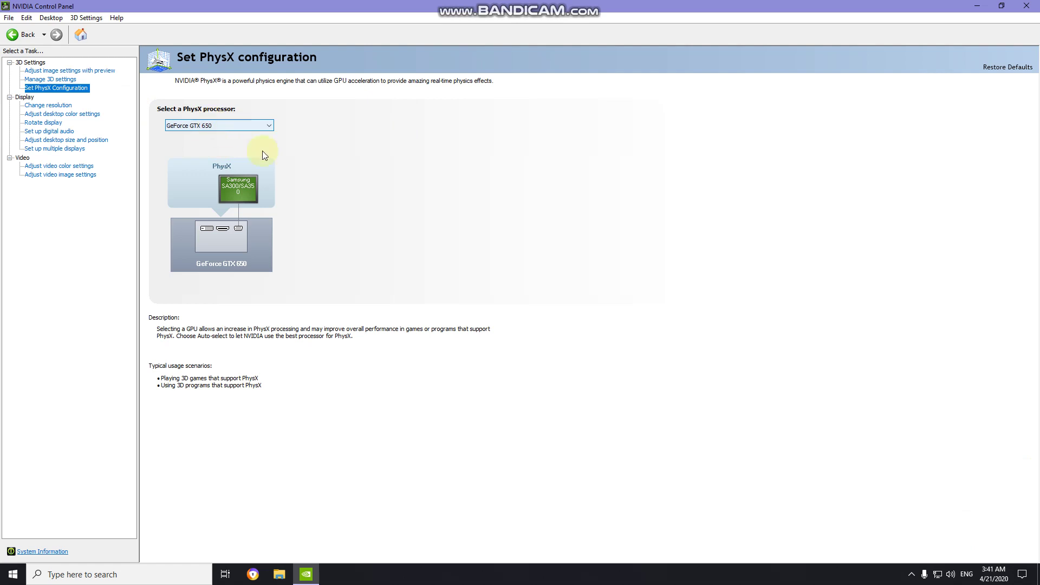
Look through the resolutions available for the Samsung display
{"action": "left_click", "coordinate": [48, 107]}
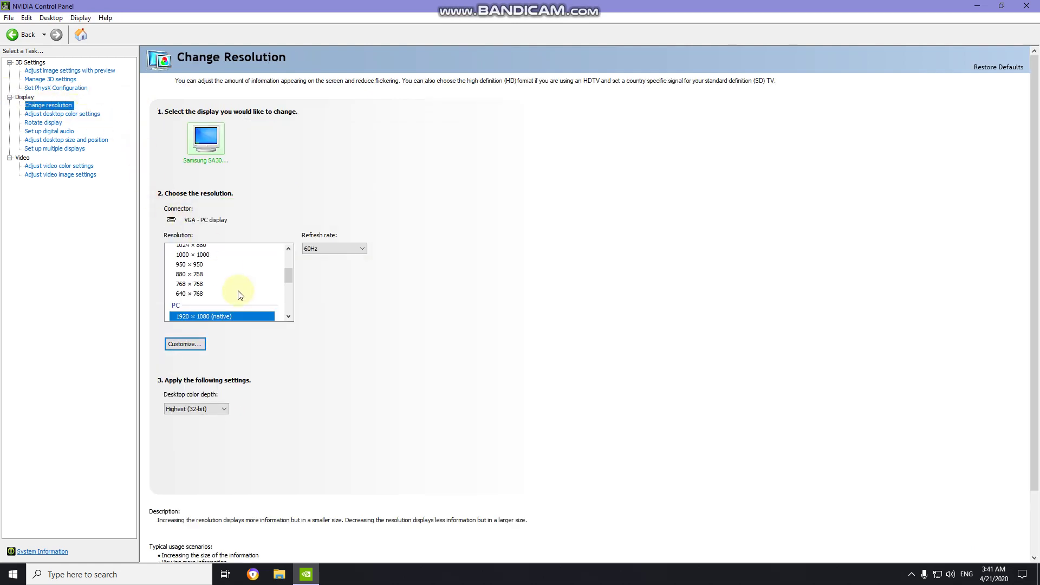
{"action": "scroll", "coordinate": [240, 293], "scroll_direction": "down", "scroll_amount": 4}
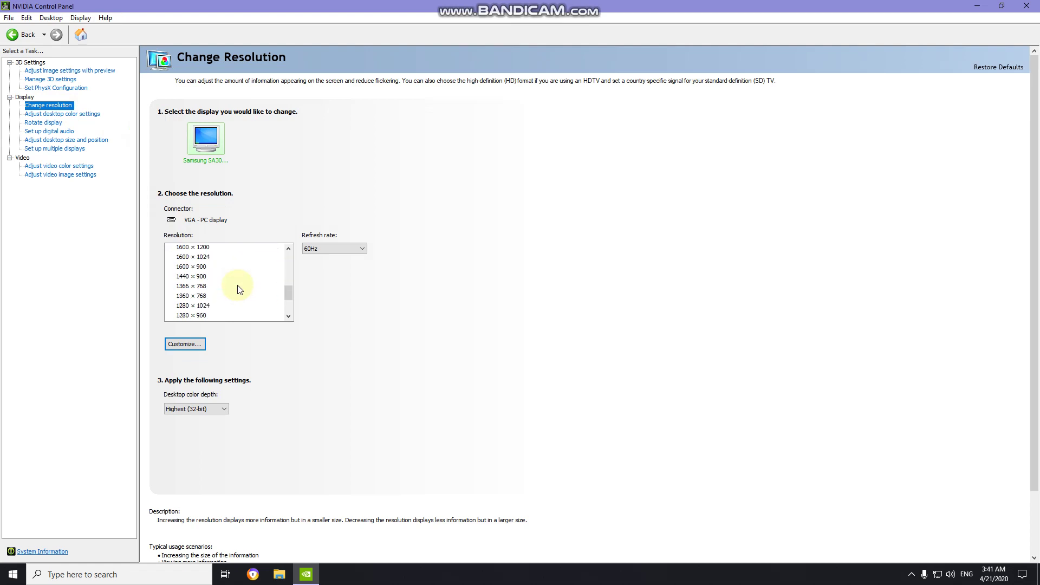
Select Use NVIDIA settings for the desktop color and adjust digital vibrance to about 70%
{"action": "left_click", "coordinate": [54, 116]}
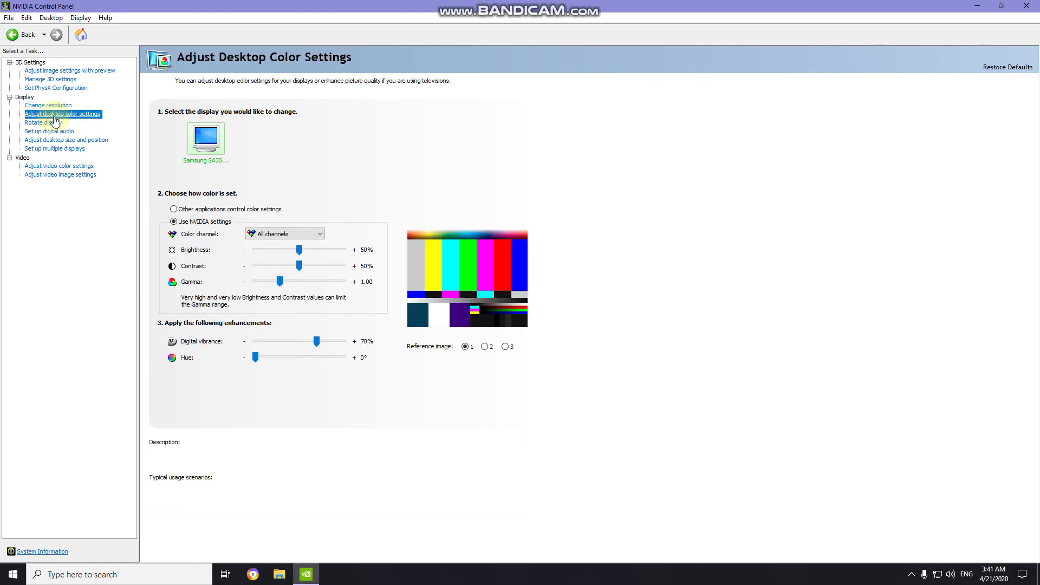
{"action": "left_click", "coordinate": [174, 209]}
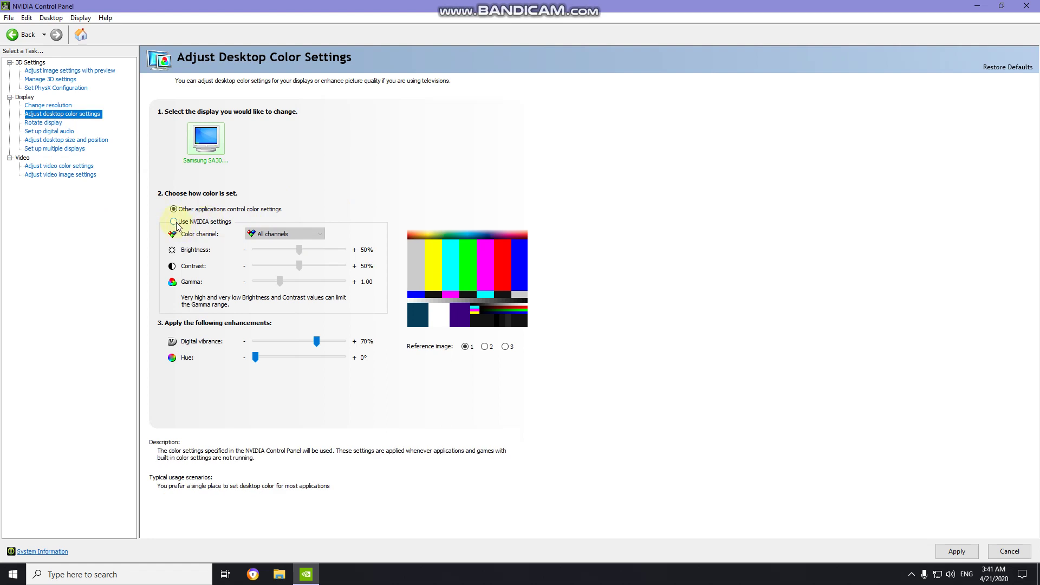
{"action": "left_click", "coordinate": [173, 222]}
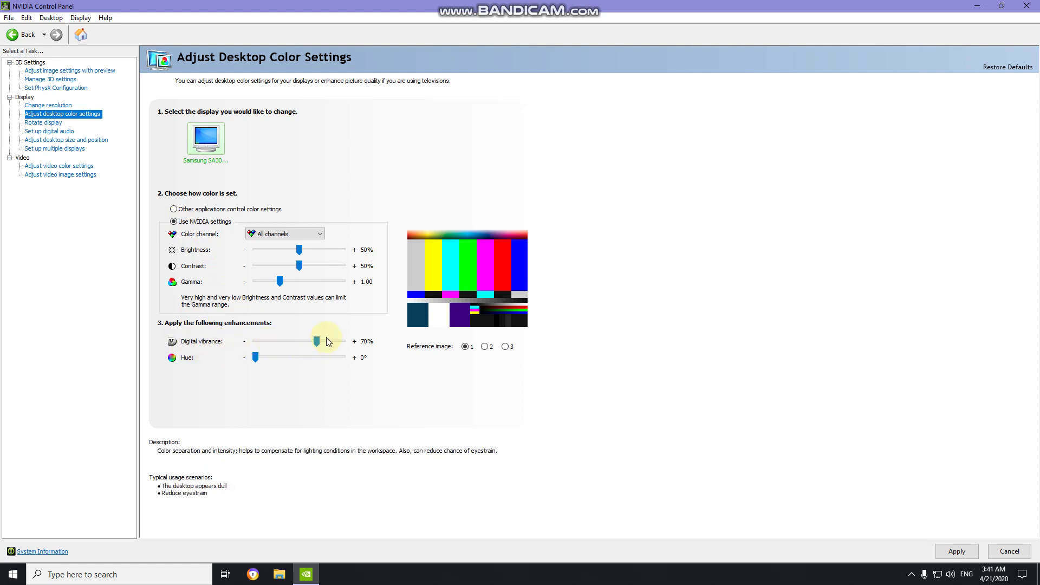
{"action": "left_click_drag", "start_coordinate": [319, 342], "coordinate": [317, 347]}
{"action": "left_click_drag", "start_coordinate": [315, 345], "coordinate": [317, 346]}
Examine the display rotation, digital audio, desktop size and position, and multiple display settings, declining to apply the pending changes
{"action": "left_click", "coordinate": [36, 124]}
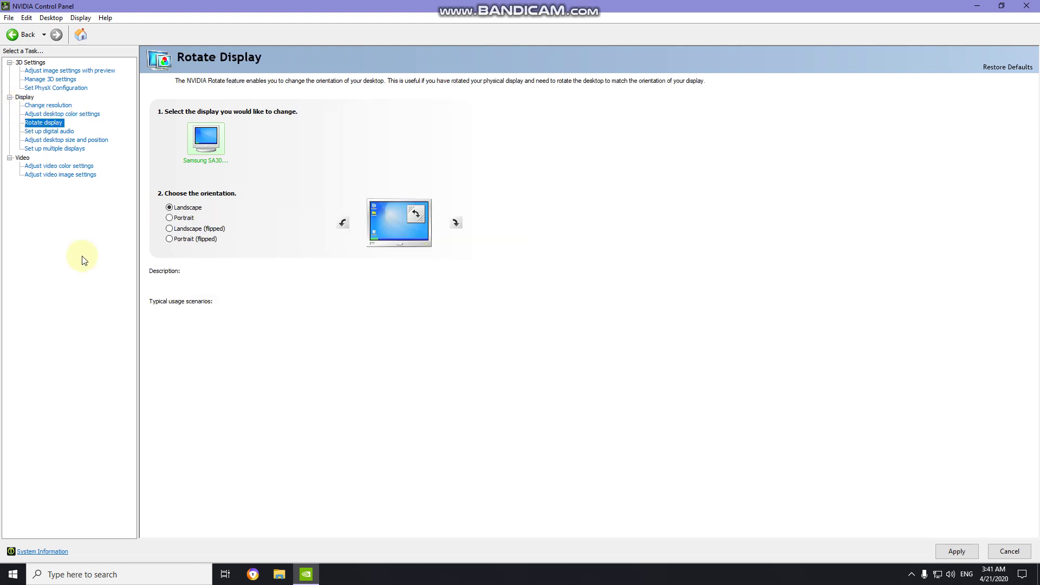
{"action": "left_click", "coordinate": [49, 132]}
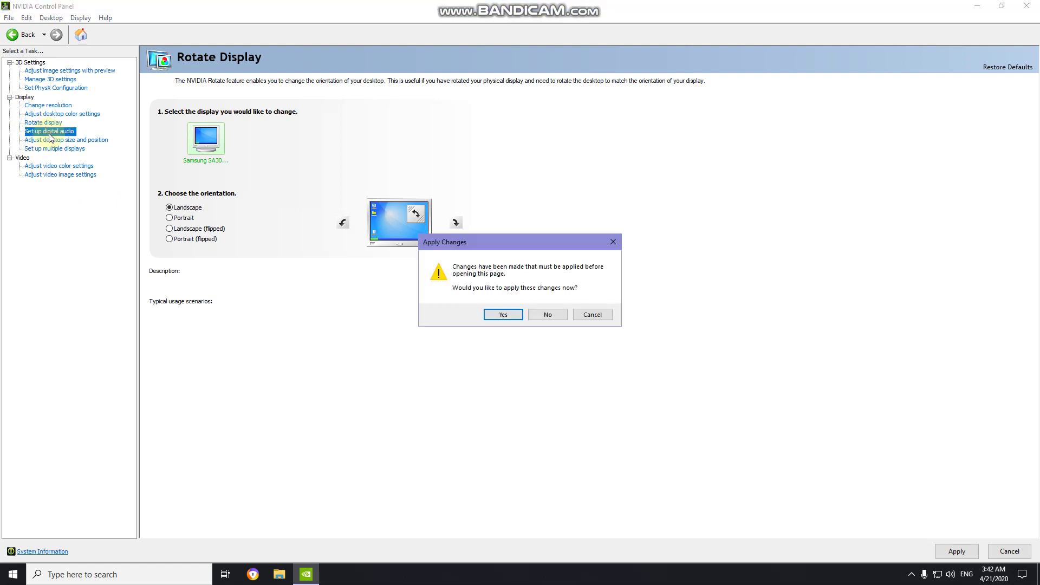
{"action": "left_click", "coordinate": [549, 315]}
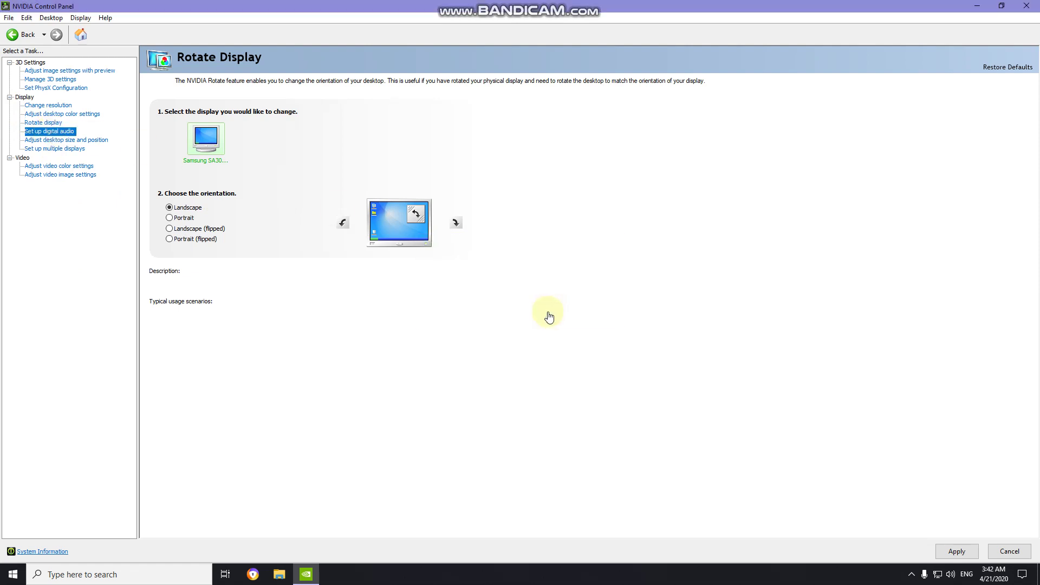
{"action": "left_click", "coordinate": [59, 134]}
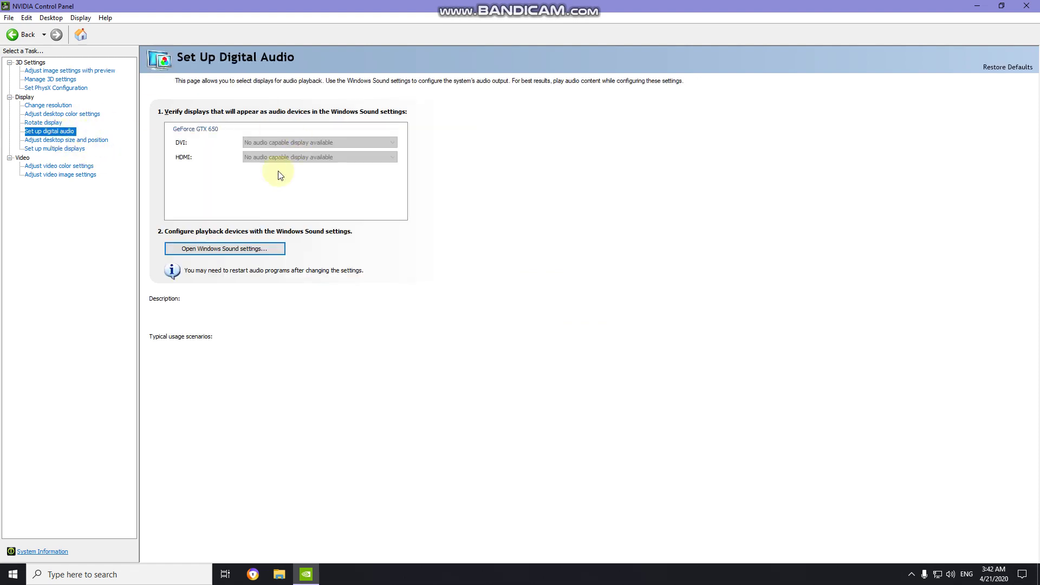
{"action": "left_click", "coordinate": [91, 142]}
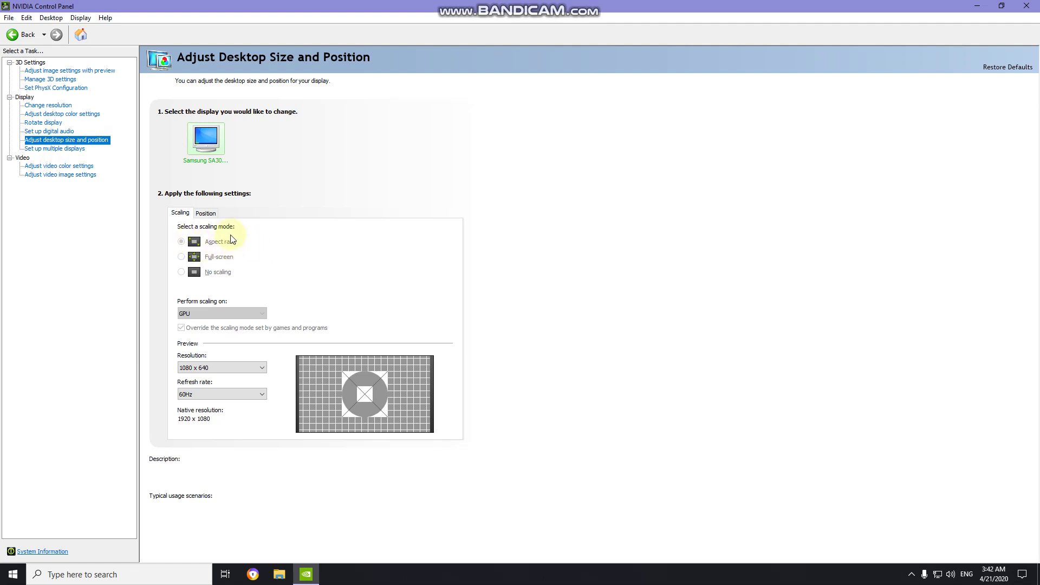
{"action": "left_click", "coordinate": [71, 156]}
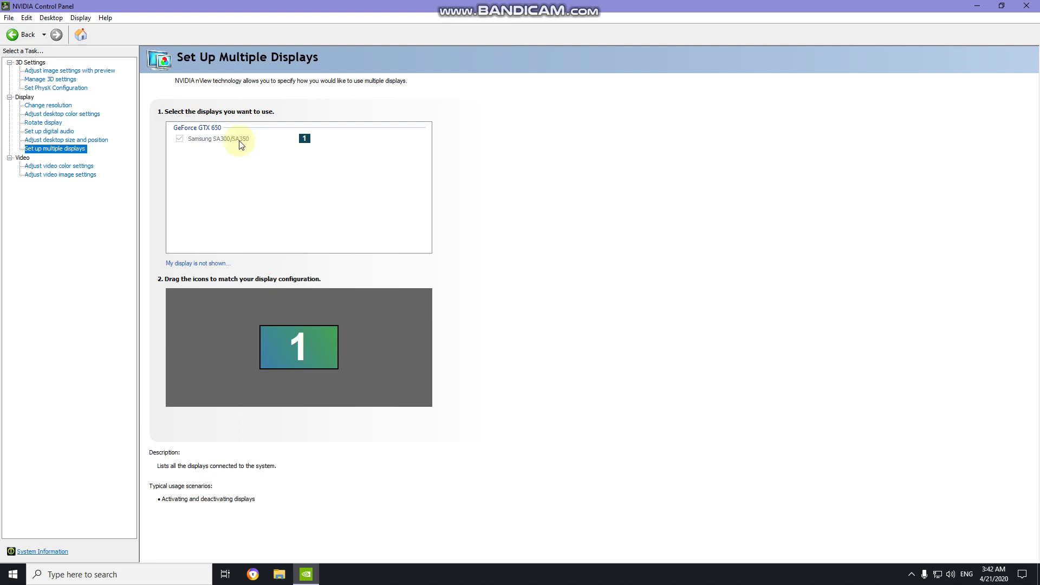
Choose to make the video color adjustments with the NVIDIA settings
{"action": "left_click", "coordinate": [76, 167]}
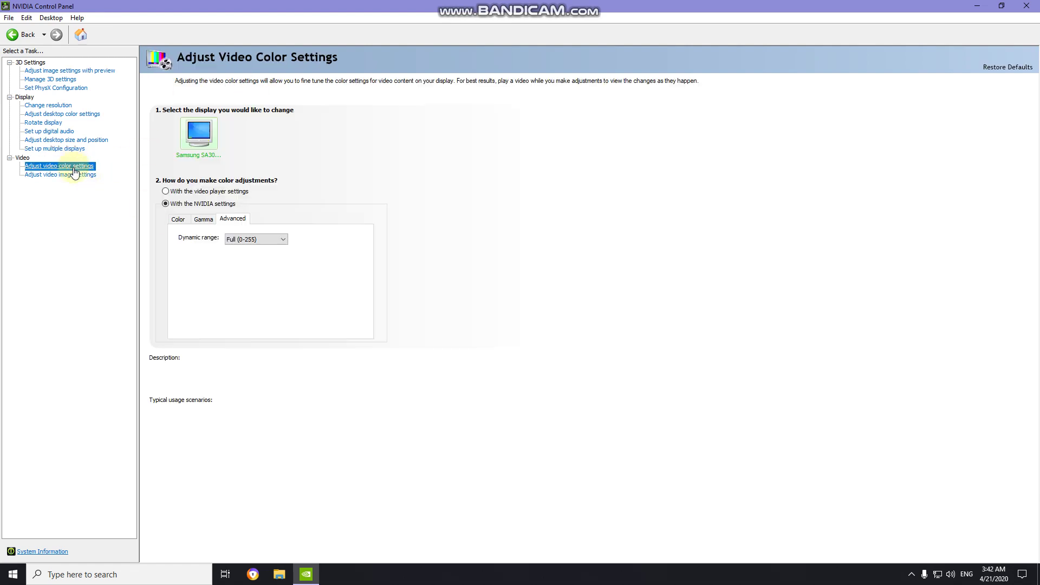
{"action": "left_click", "coordinate": [165, 192]}
{"action": "left_click", "coordinate": [178, 219]}
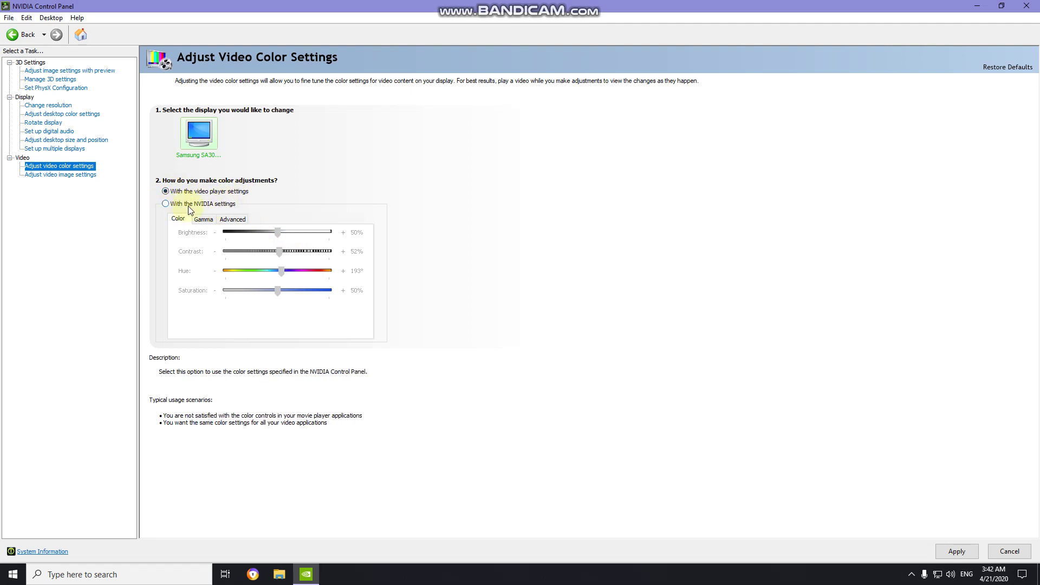
{"action": "left_click", "coordinate": [166, 205]}
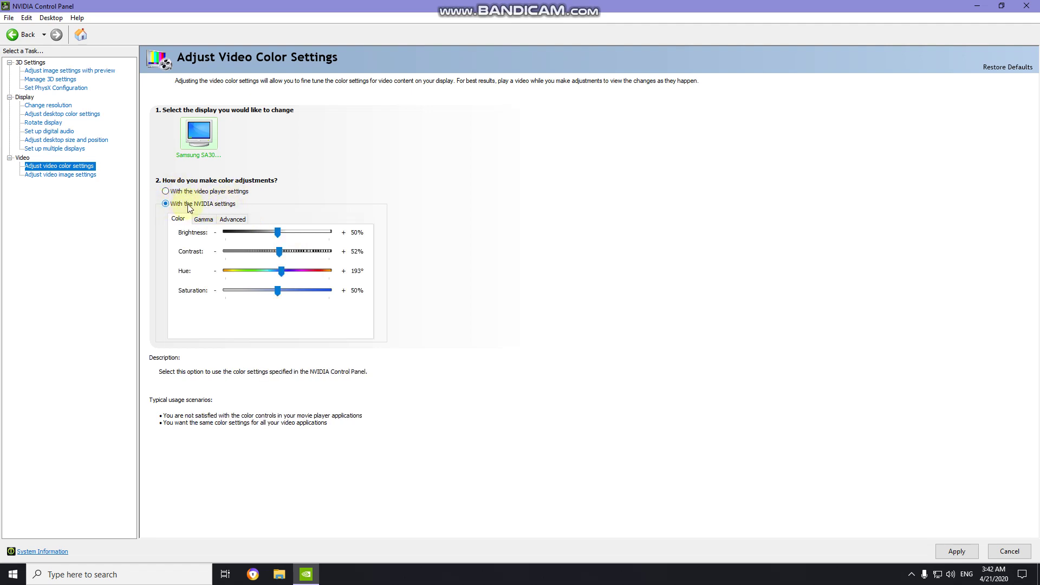
Set the video dynamic range to Full (0-255), then apply and keep the new configuration
{"action": "left_click", "coordinate": [236, 221]}
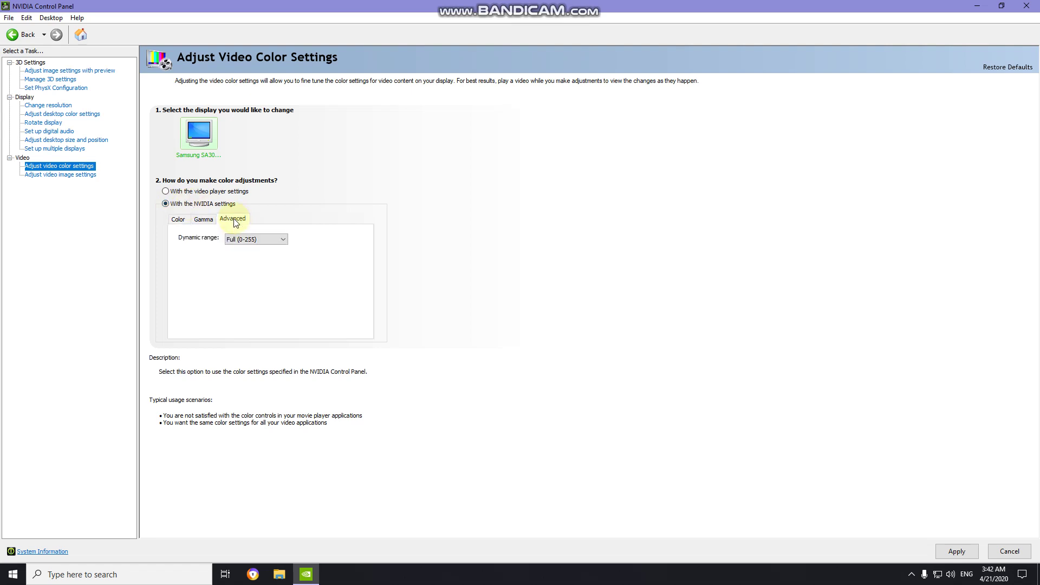
{"action": "left_click", "coordinate": [260, 239]}
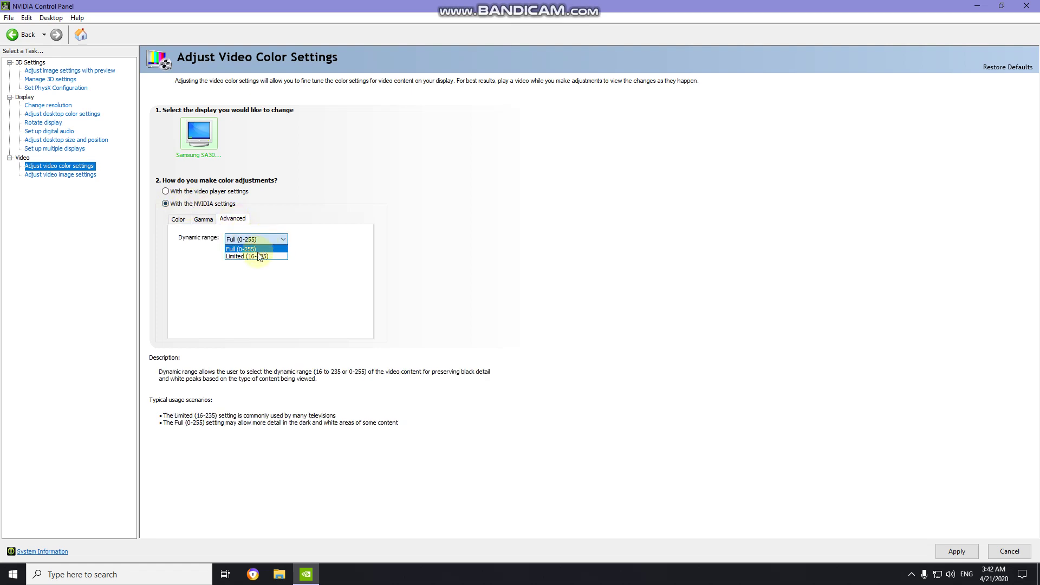
{"action": "left_click", "coordinate": [254, 254]}
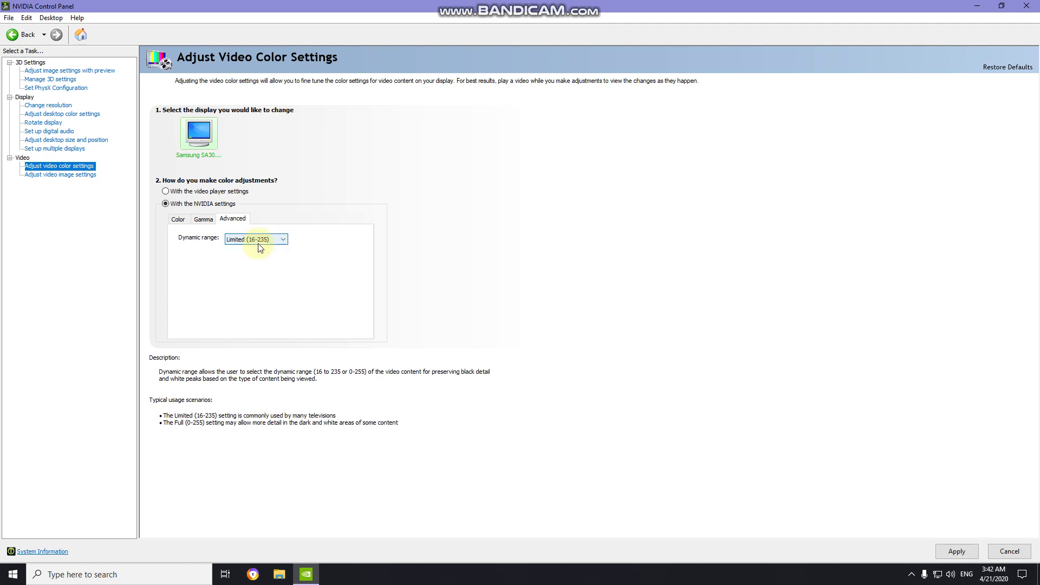
{"action": "left_click", "coordinate": [273, 243]}
{"action": "left_click", "coordinate": [265, 248]}
{"action": "left_click", "coordinate": [956, 552]}
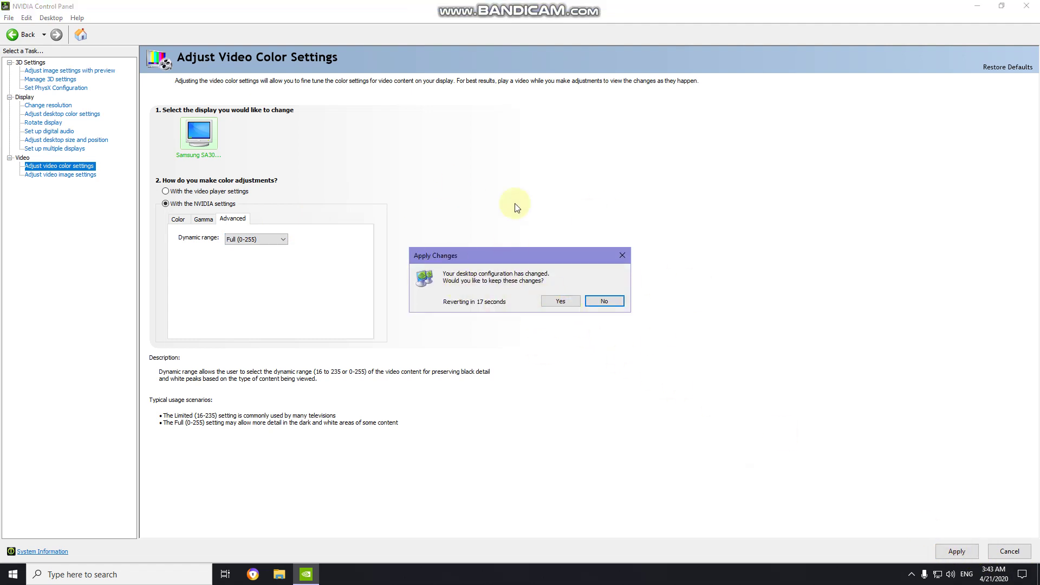
{"action": "left_click", "coordinate": [560, 305]}
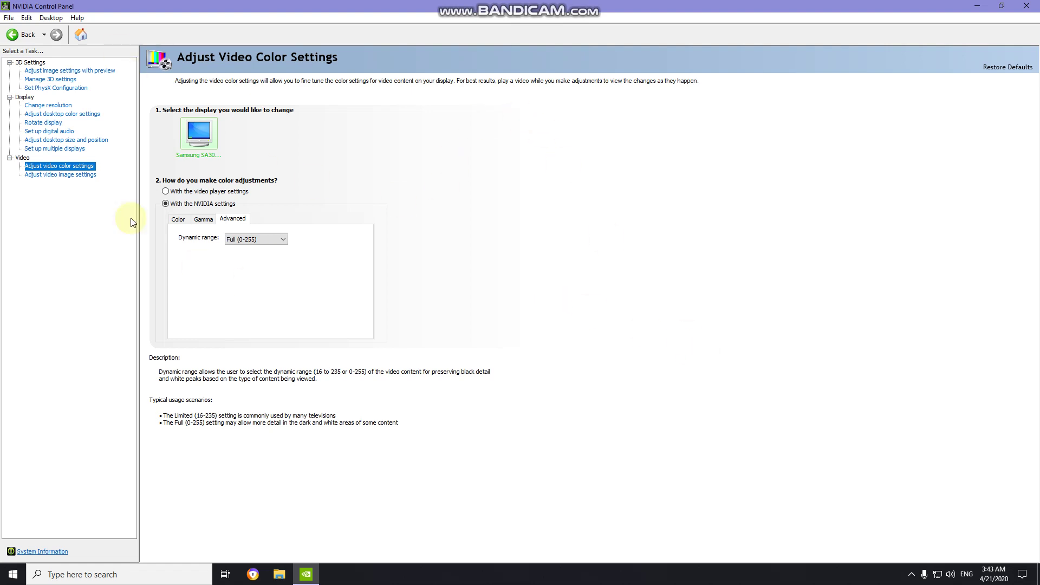
Review the video image settings for edge enhancement and noise reduction, and close the NVIDIA Control Panel
{"action": "left_click", "coordinate": [71, 176]}
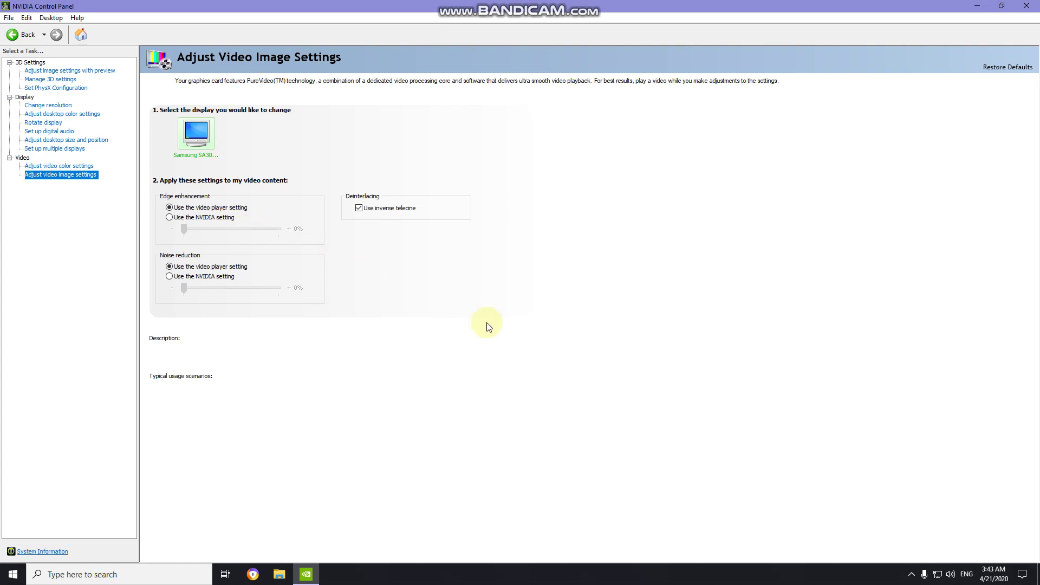
{"action": "mouse_move", "coordinate": [184, 211]}
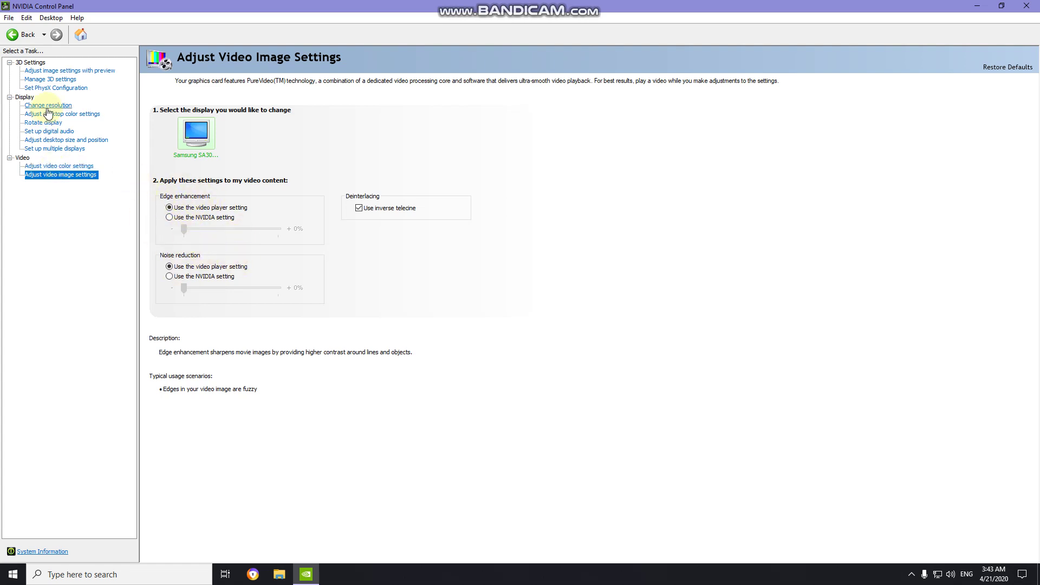
{"action": "left_click", "coordinate": [1027, 6]}
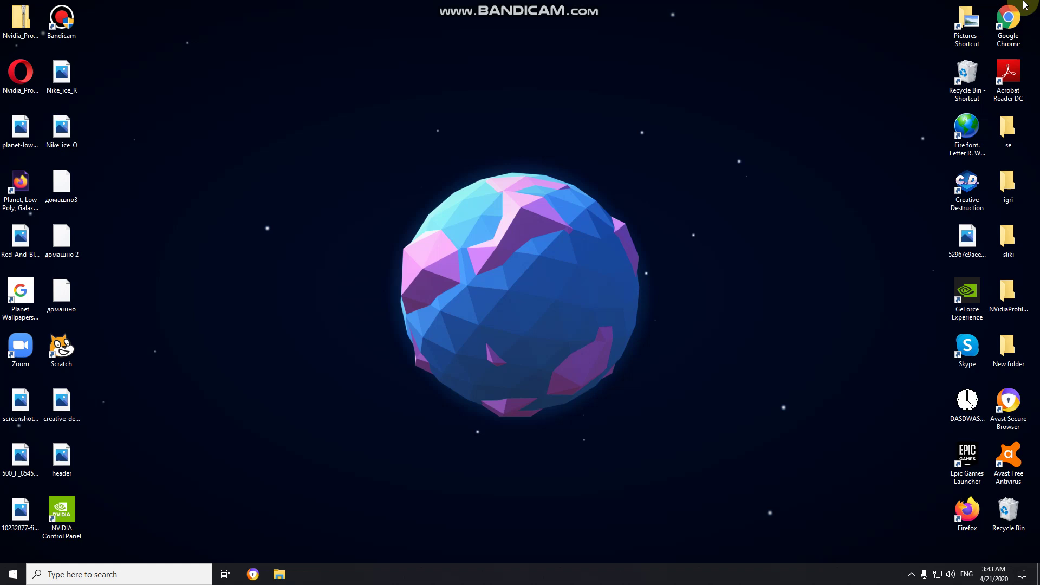
Refresh the Windows desktop several times
{"action": "right_click", "coordinate": [544, 172]}
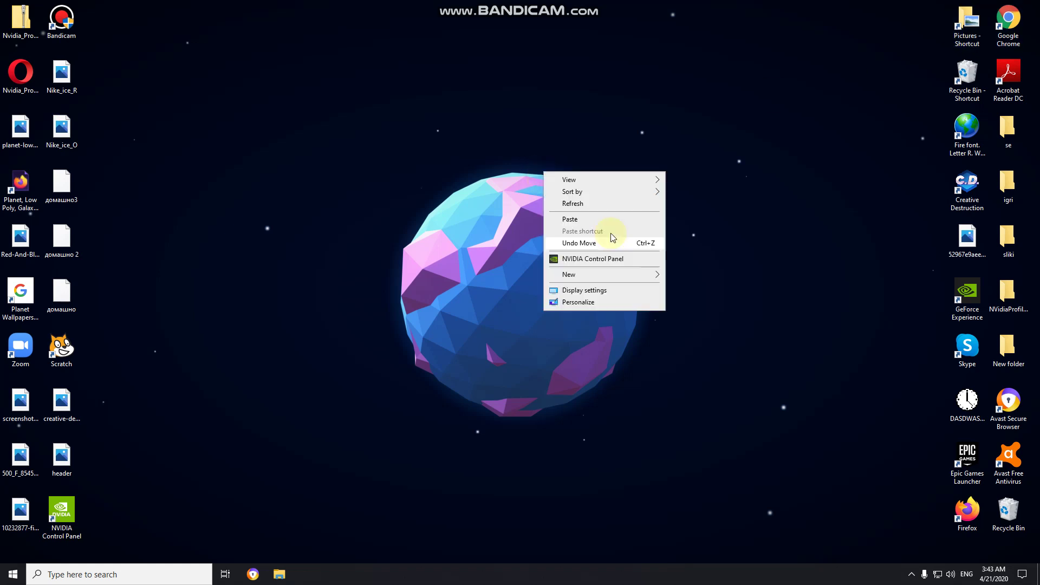
{"action": "left_click", "coordinate": [575, 204]}
{"action": "right_click", "coordinate": [573, 209]}
{"action": "left_click", "coordinate": [600, 246]}
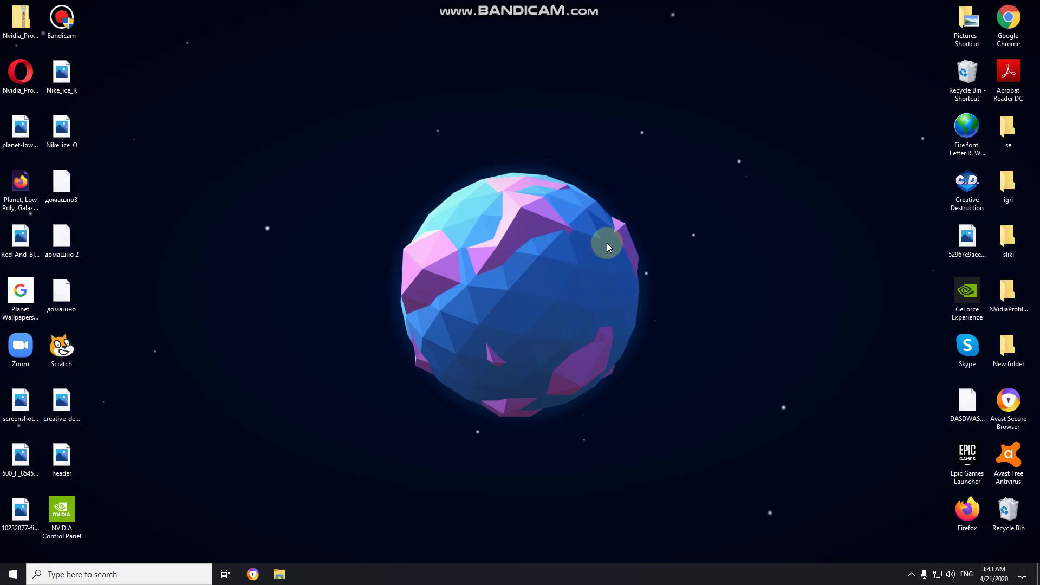
{"action": "right_click", "coordinate": [604, 241]}
{"action": "left_click", "coordinate": [657, 273]}
{"action": "right_click", "coordinate": [616, 261]}
{"action": "left_click", "coordinate": [664, 293]}
{"action": "right_click", "coordinate": [629, 297]}
{"action": "left_click", "coordinate": [661, 330]}
{"action": "left_click", "coordinate": [13, 574]}
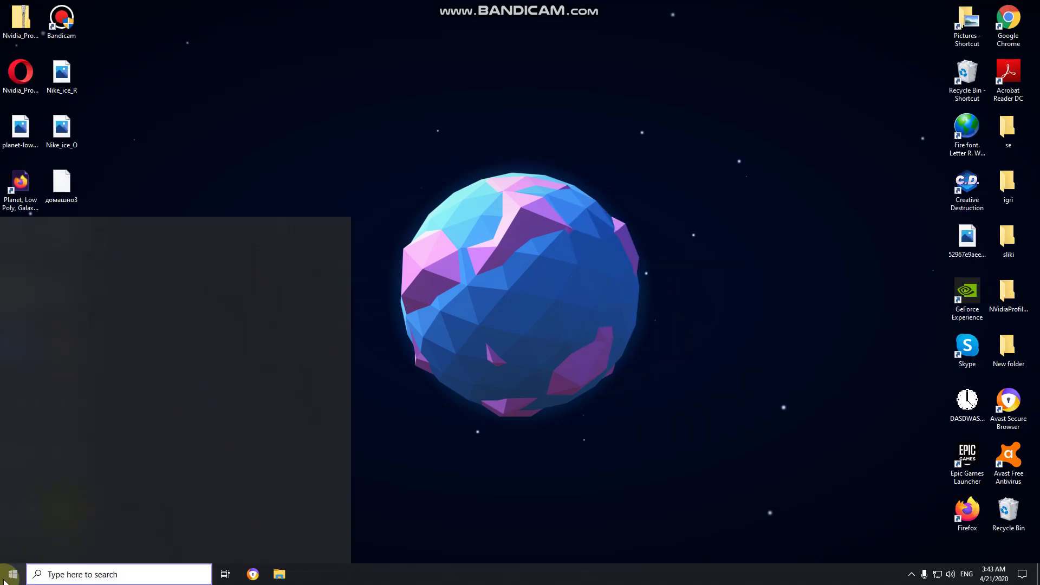
{"action": "left_click", "coordinate": [487, 341]}
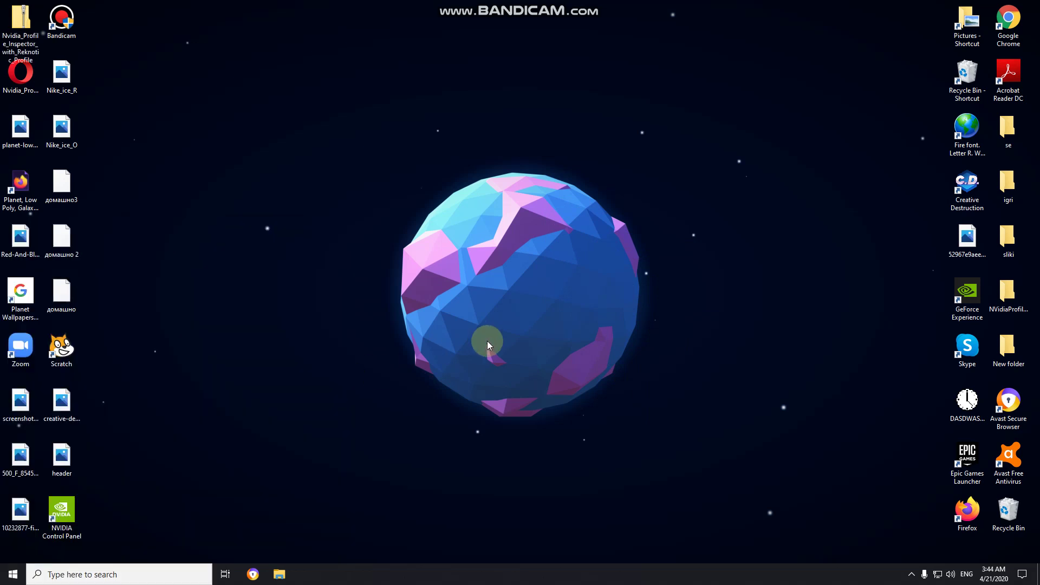